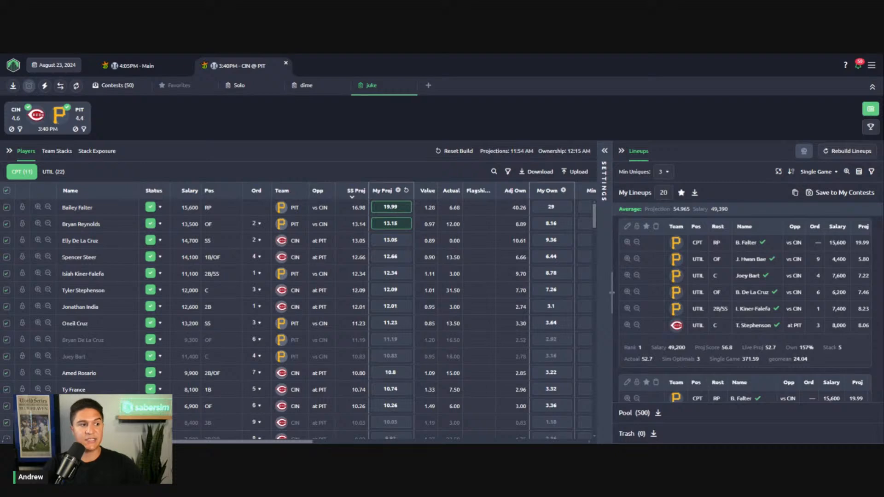
# - Open the CIN @ PIT slate's contests, look through all contests, and return to the entered ones with the contest name column widened
pyautogui.click(132, 93)
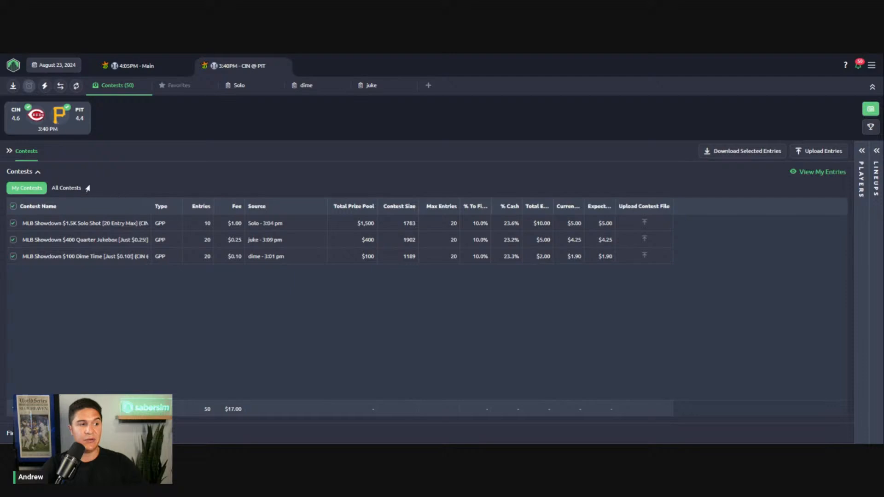
pyautogui.click(68, 188)
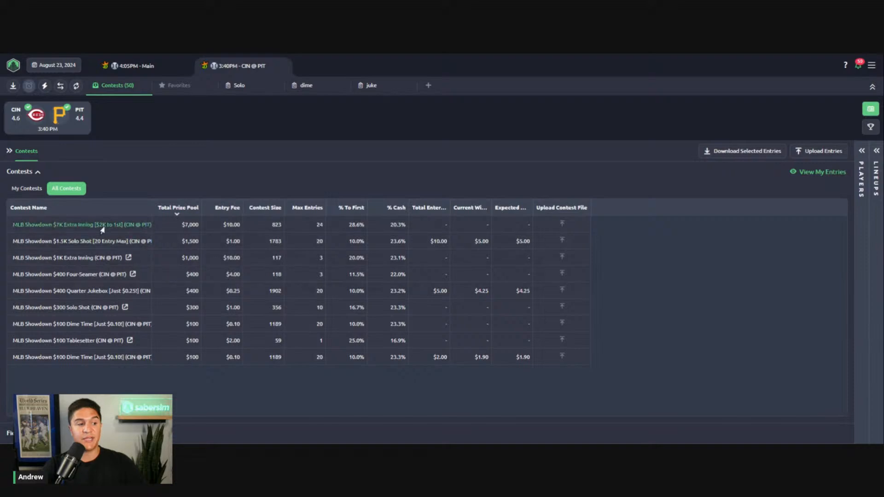
pyautogui.click(26, 189)
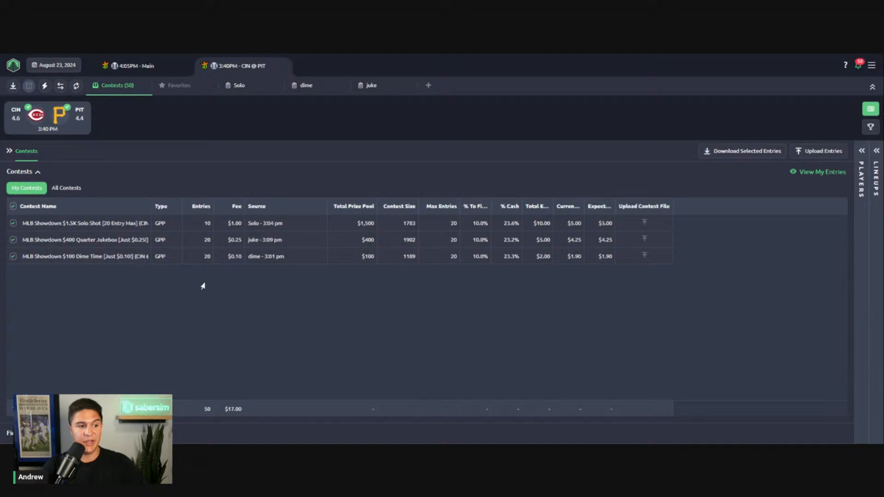
pyautogui.doubleClick(151, 209)
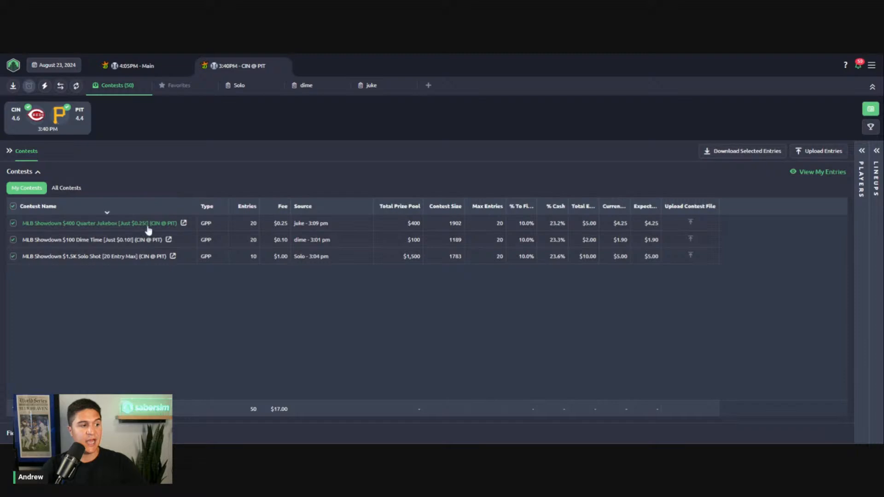
# - Open the MLB Showdown $400 Quarter Jukebox contest and display its users table without the contests and lineups beside it
pyautogui.click(148, 227)
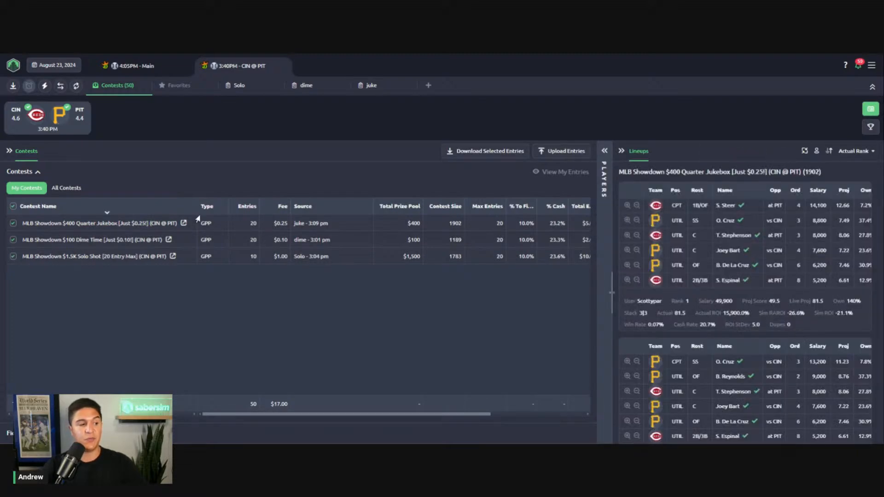
pyautogui.click(9, 154)
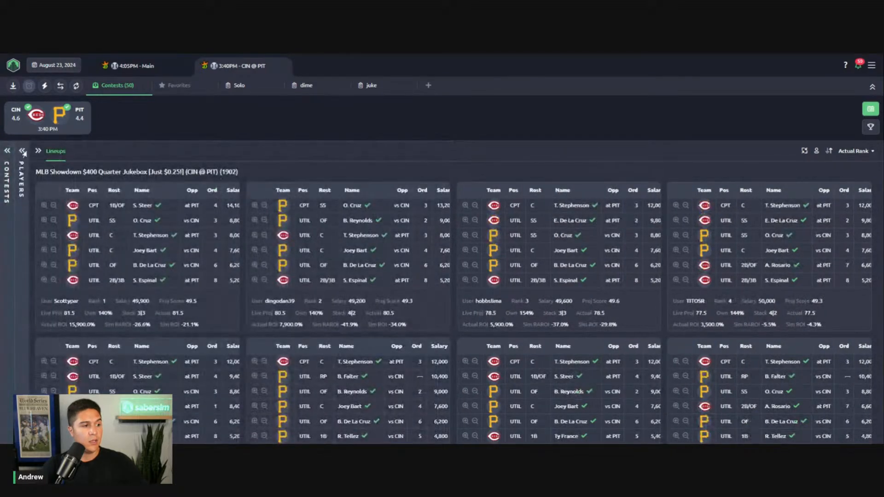
pyautogui.click(23, 152)
pyautogui.click(143, 152)
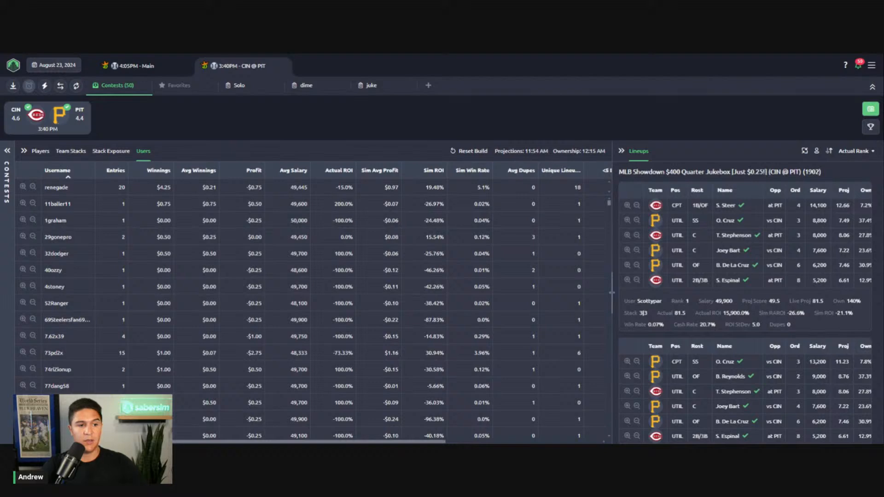
pyautogui.click(621, 152)
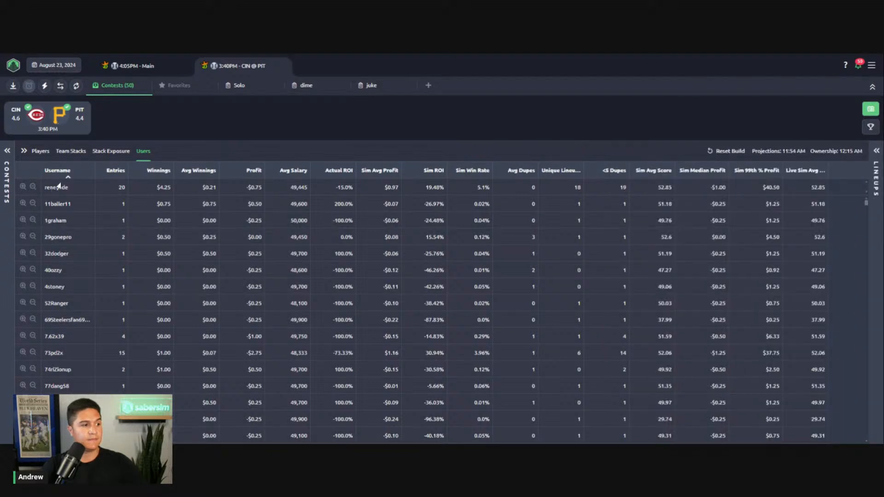
# - Filter the Quarter Jukebox users to those with 20 entries and sort them by Sim ROI
pyautogui.click(59, 180)
pyautogui.click(180, 157)
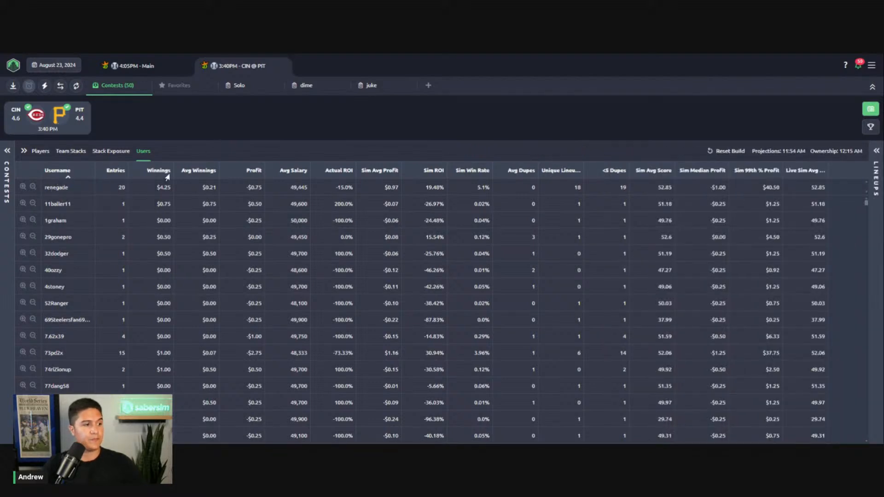
pyautogui.click(112, 176)
pyautogui.click(323, 150)
pyautogui.click(424, 171)
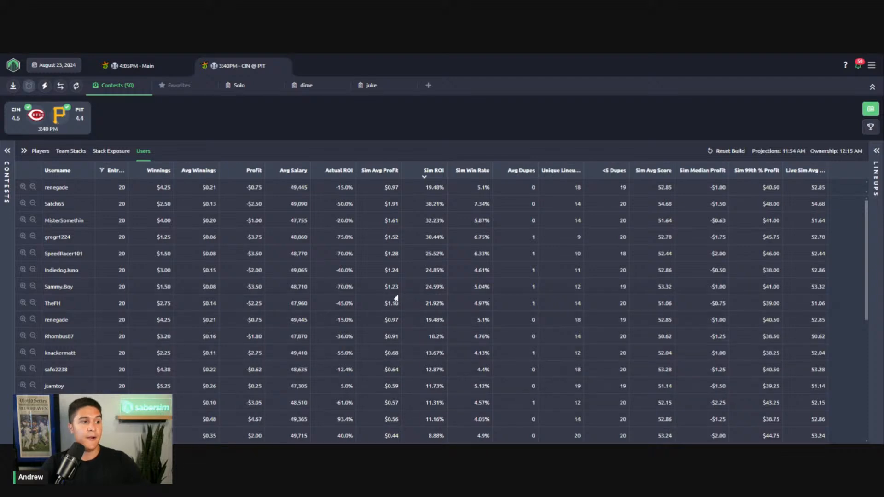
# - Open the juke build and review its lineup averages, minimum uniques setting and the 20 lineups
pyautogui.click(369, 90)
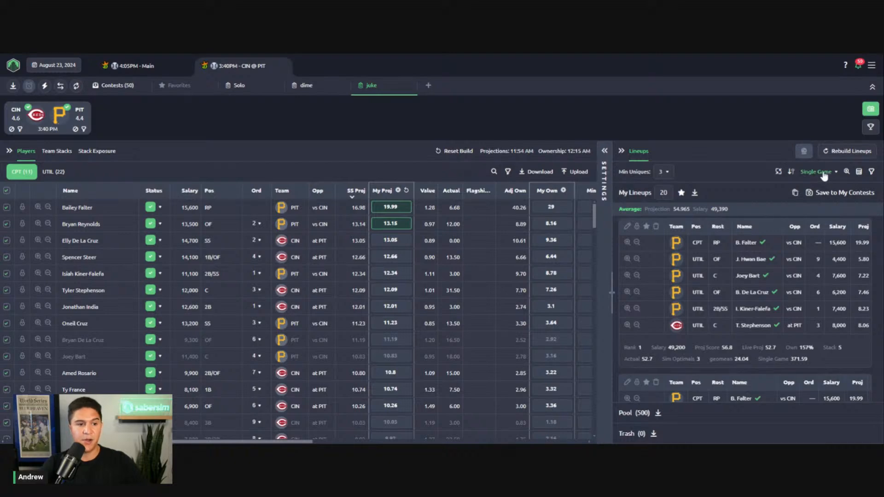
pyautogui.moveTo(726, 208); pyautogui.dragTo(638, 212)
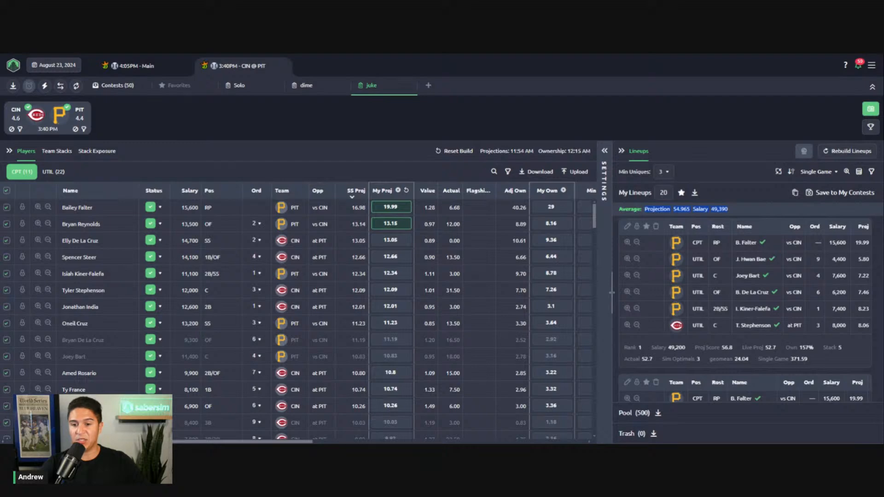
pyautogui.click(757, 211)
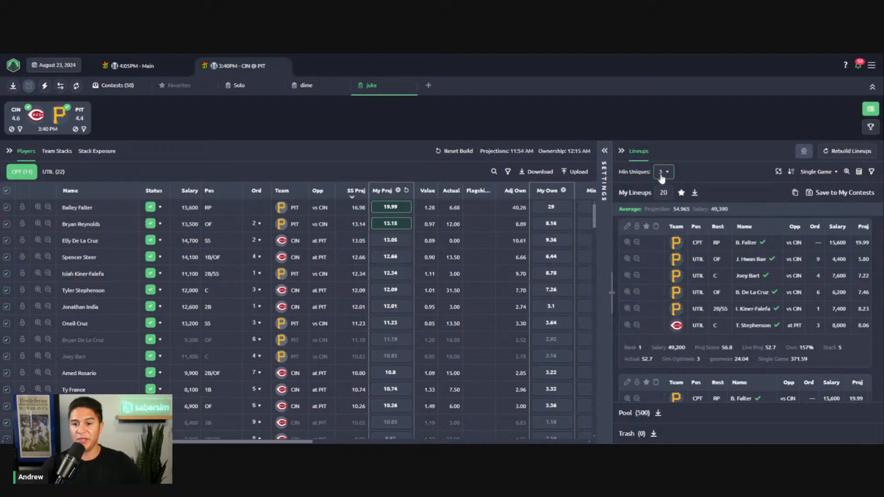
pyautogui.scroll(-5, 746, 344)
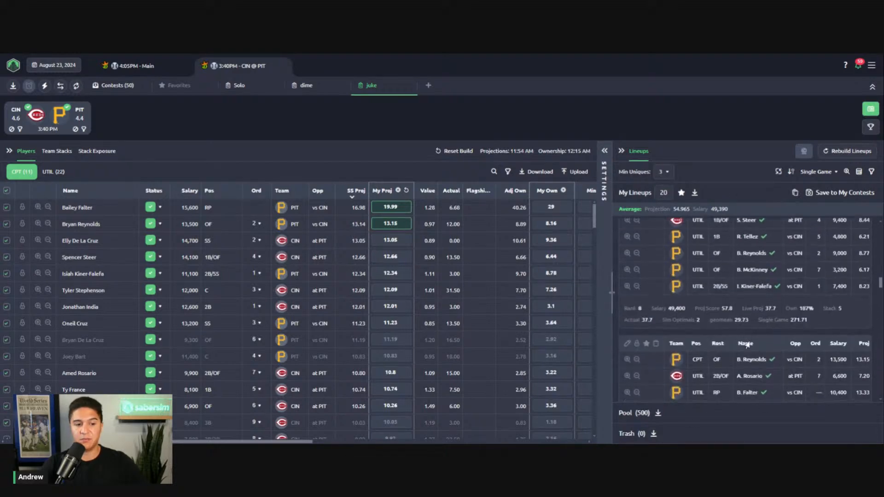
pyautogui.scroll(-8, 747, 345)
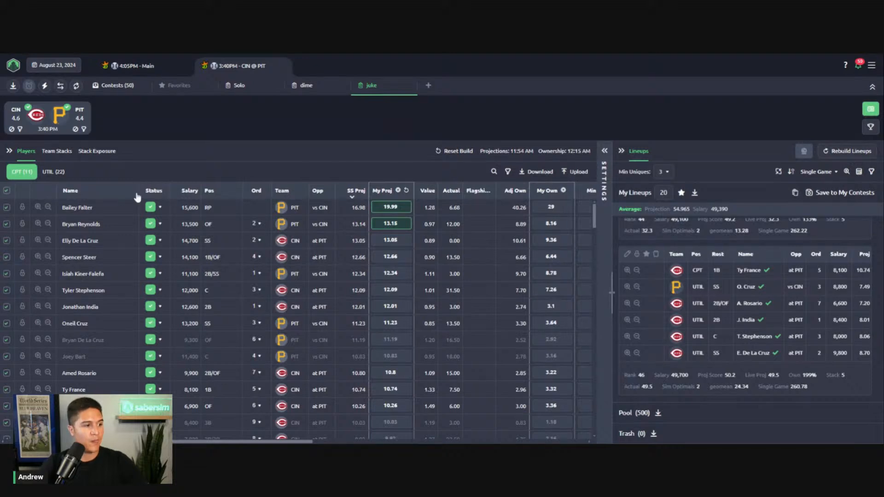
# - Sort the juke build's captain players by exposure and review the utility players' exposures as well
pyautogui.moveTo(136, 196); pyautogui.dragTo(107, 196)
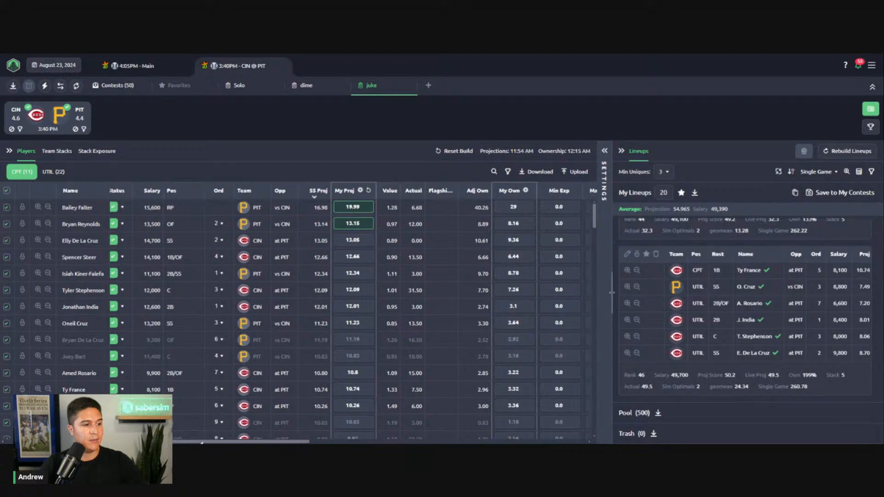
pyautogui.moveTo(201, 442); pyautogui.dragTo(281, 443)
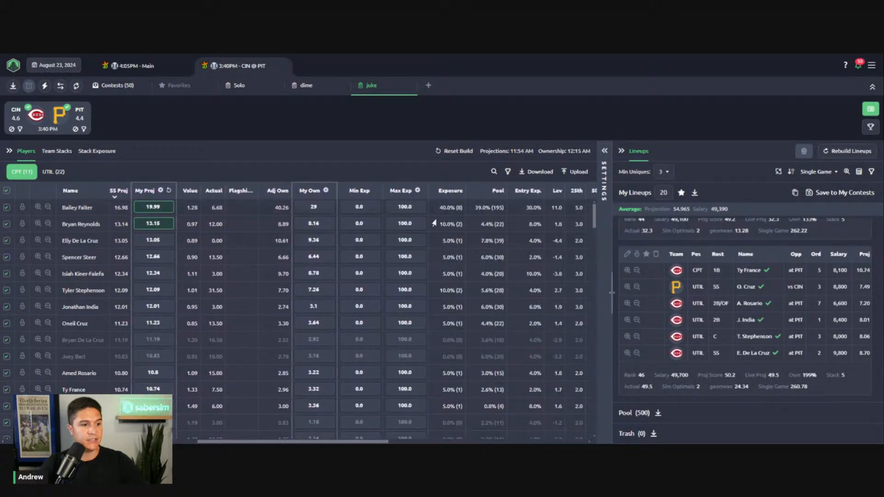
pyautogui.click(453, 196)
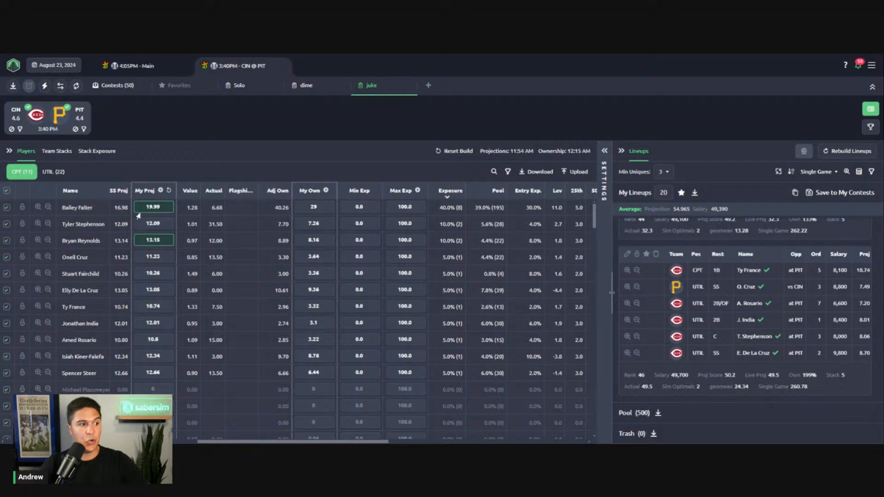
pyautogui.click(55, 173)
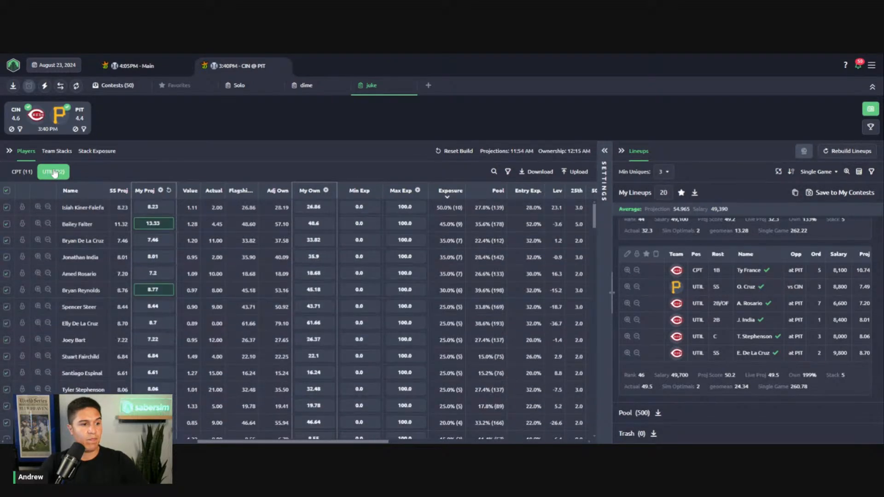
pyautogui.scroll(-5, 313, 322)
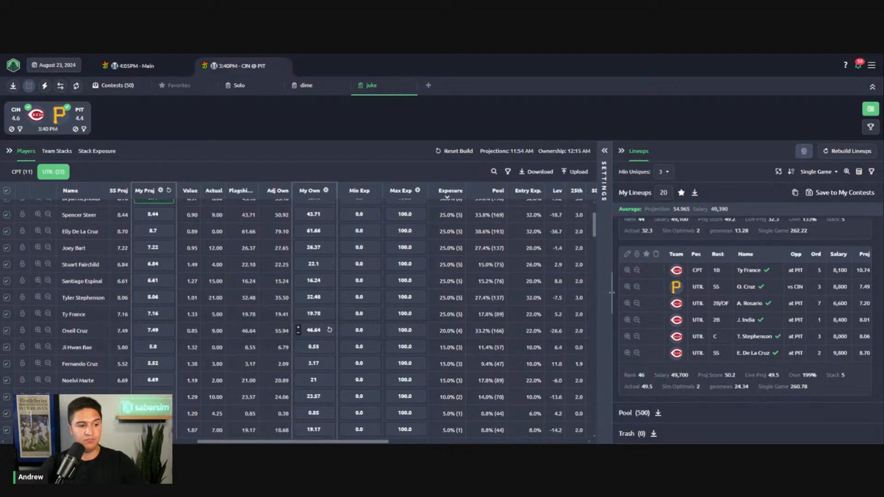
pyautogui.scroll(5, 322, 335)
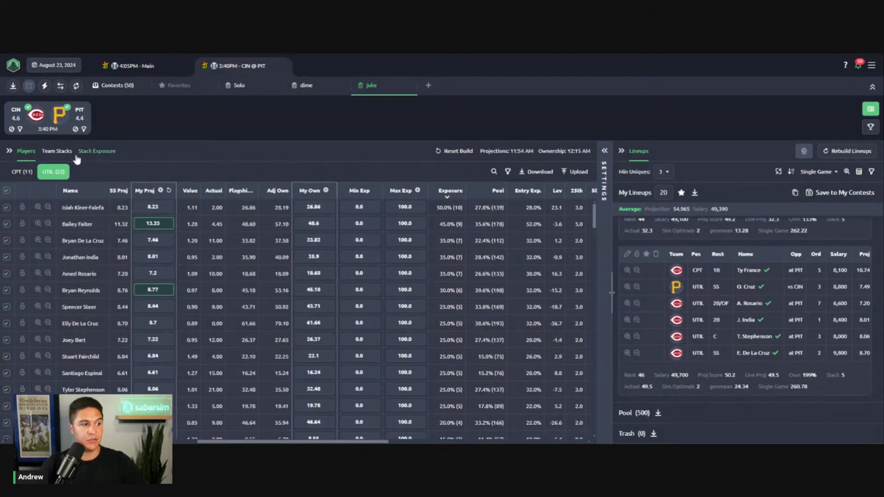
# - Review the juke build's stack exposure and its team stacks for 2-stacks through 5-stacks
pyautogui.click(97, 152)
pyautogui.click(57, 152)
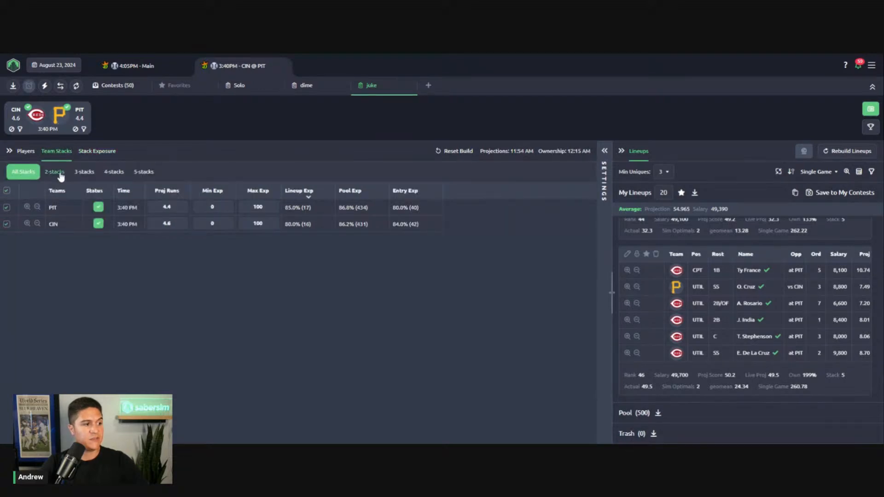
pyautogui.click(55, 172)
pyautogui.click(84, 172)
pyautogui.click(113, 171)
pyautogui.click(134, 172)
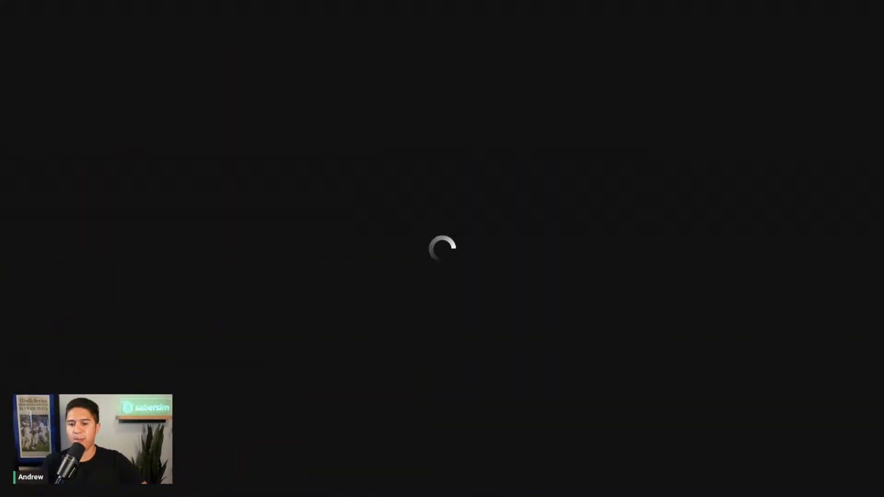
# - Check the slate list for August 25, 2024 and open the contests of the 10:35AM Main slate
pyautogui.click(50, 67)
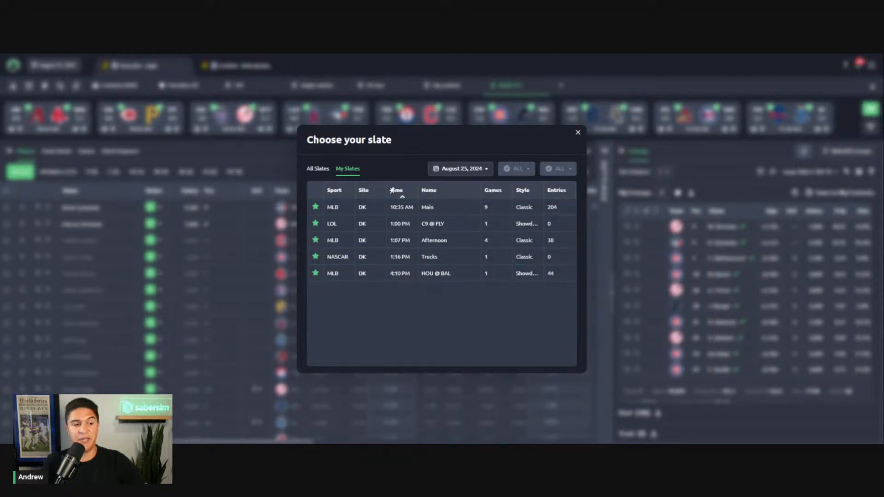
pyautogui.click(253, 163)
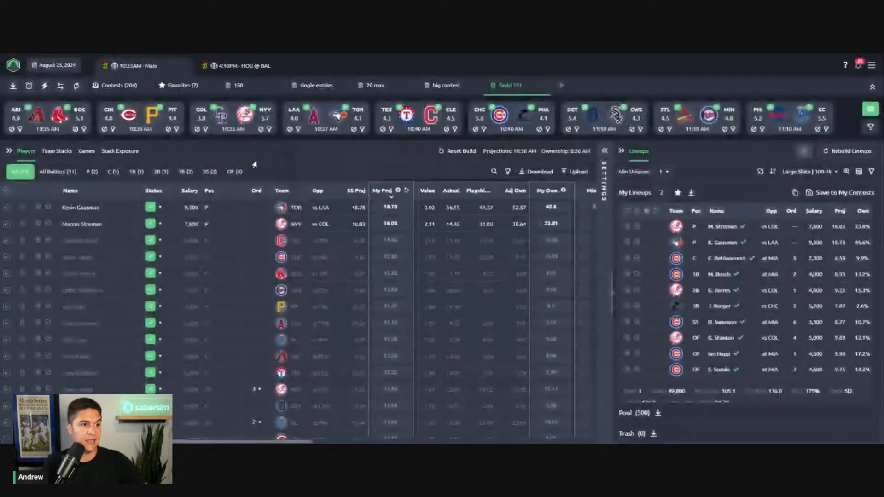
pyautogui.click(118, 89)
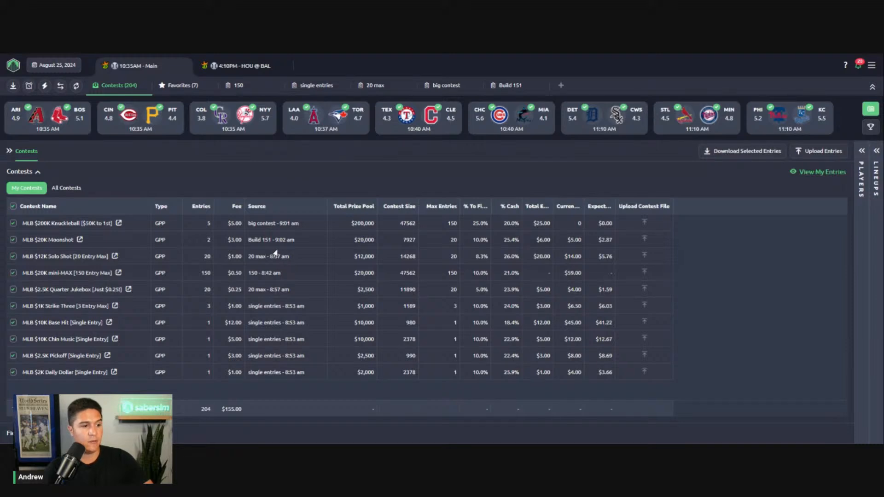
# - Show the MLB $12K Solo Shot contest's users at full width, filtered to 20 entries and sorted by Sim ROI
pyautogui.click(68, 259)
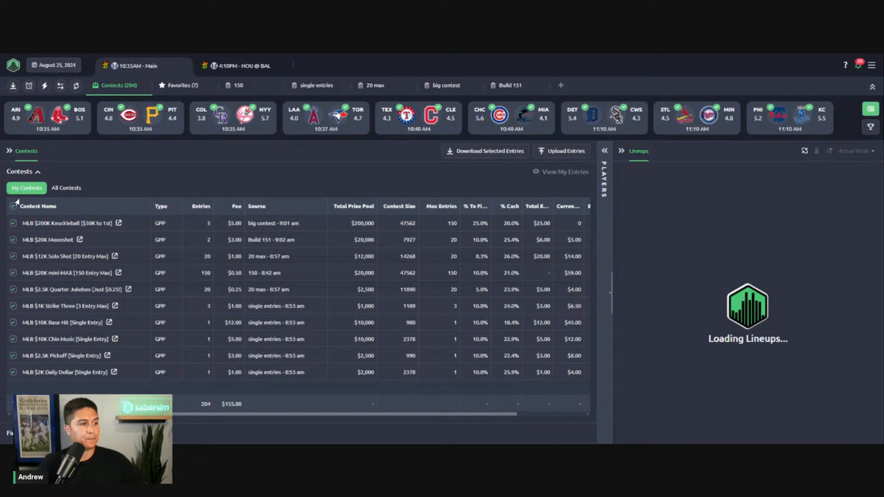
pyautogui.click(9, 153)
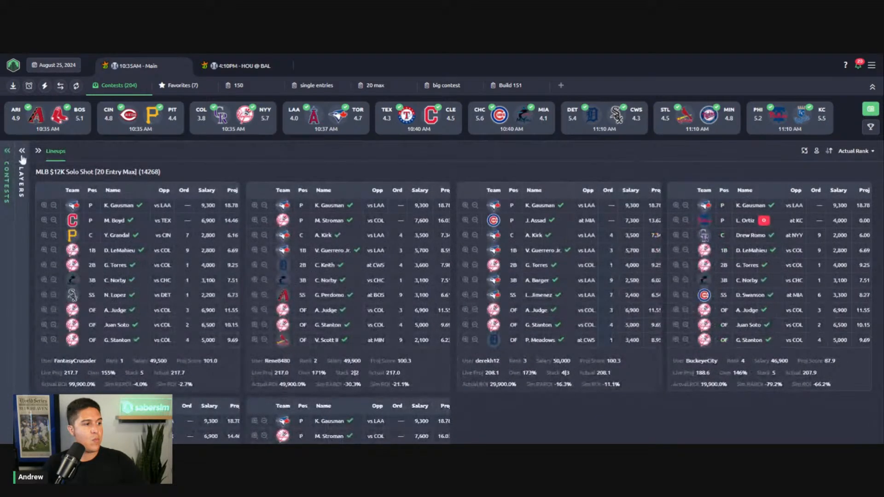
pyautogui.click(166, 151)
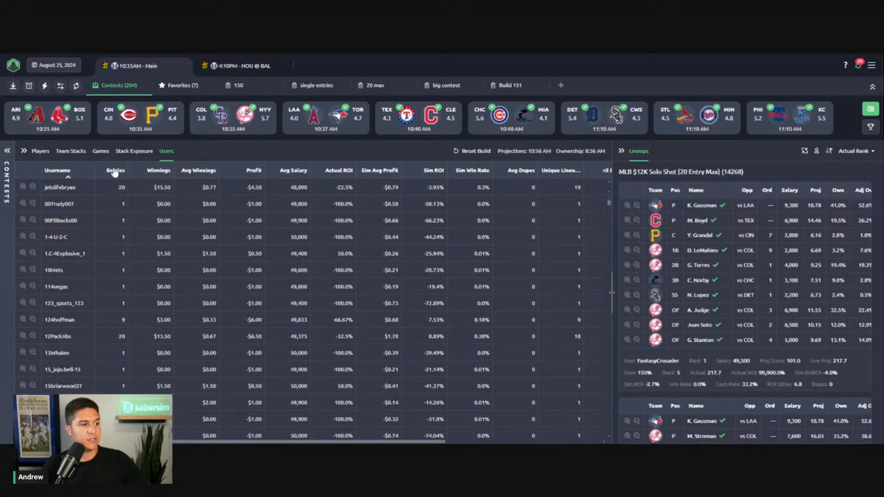
pyautogui.click(432, 171)
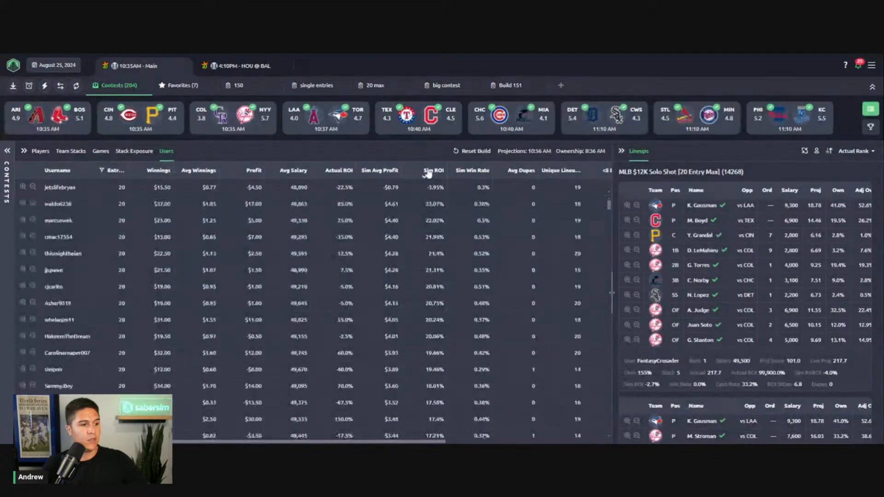
pyautogui.click(621, 152)
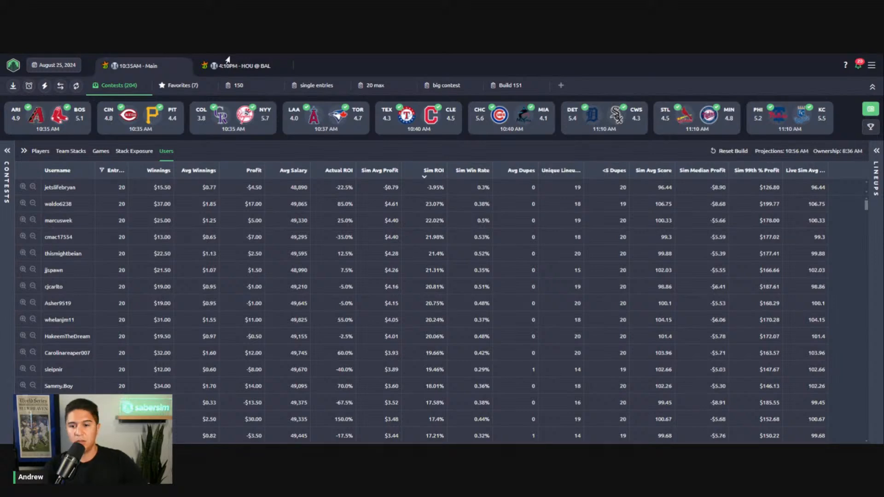
# - Open the 20 max build and review its build settings and lineup rules
pyautogui.click(374, 86)
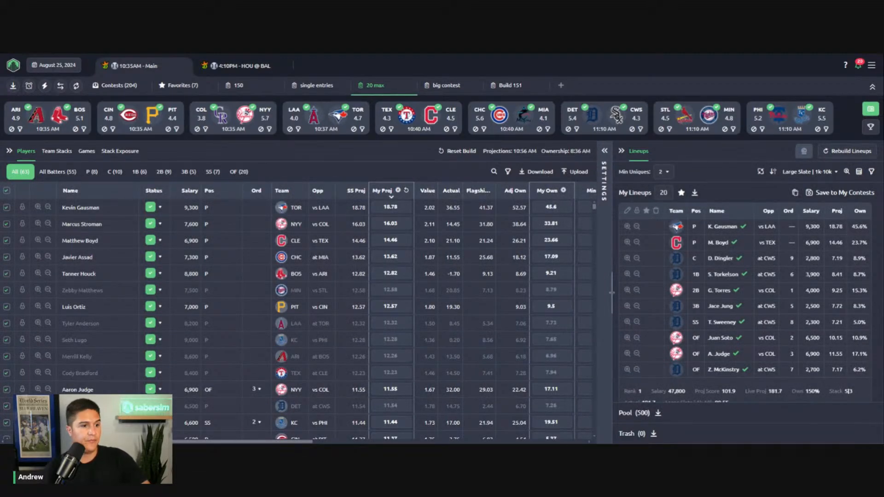
pyautogui.click(605, 152)
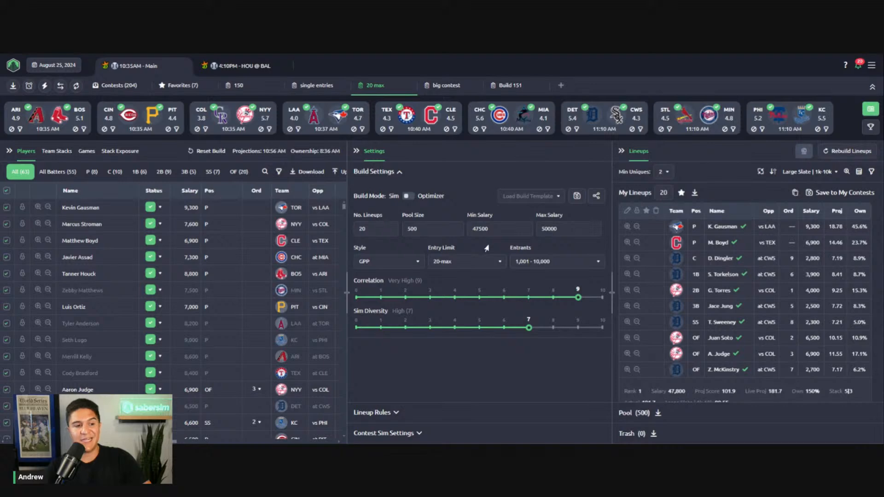
pyautogui.click(388, 172)
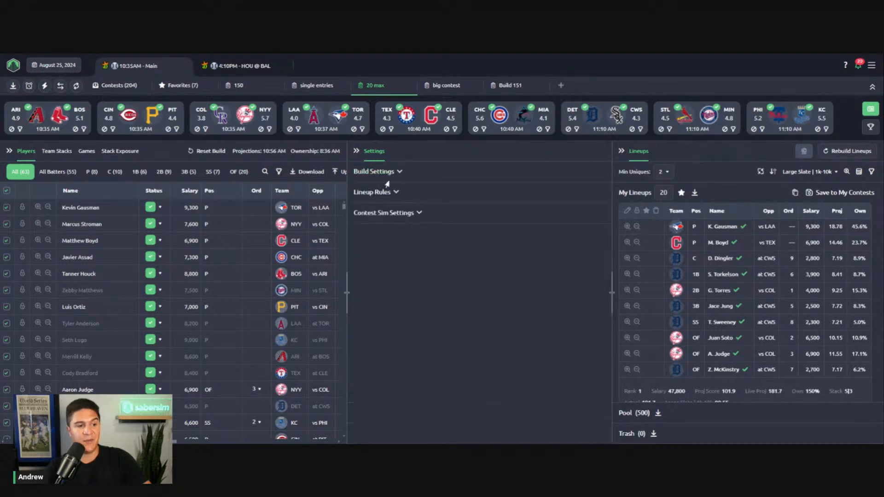
pyautogui.click(385, 193)
pyautogui.click(385, 192)
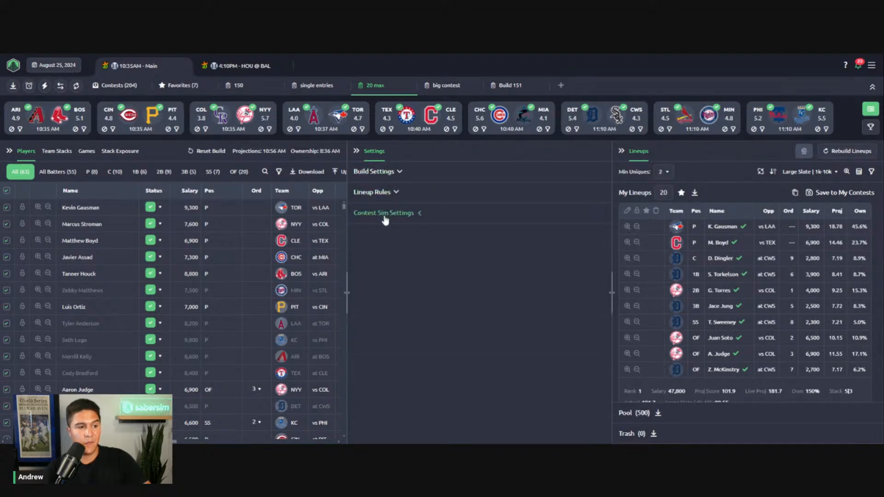
# - Check the 20 max build's contest sim settings and review its build settings, including the minimum salary and entry limit
pyautogui.click(385, 215)
pyautogui.click(385, 215)
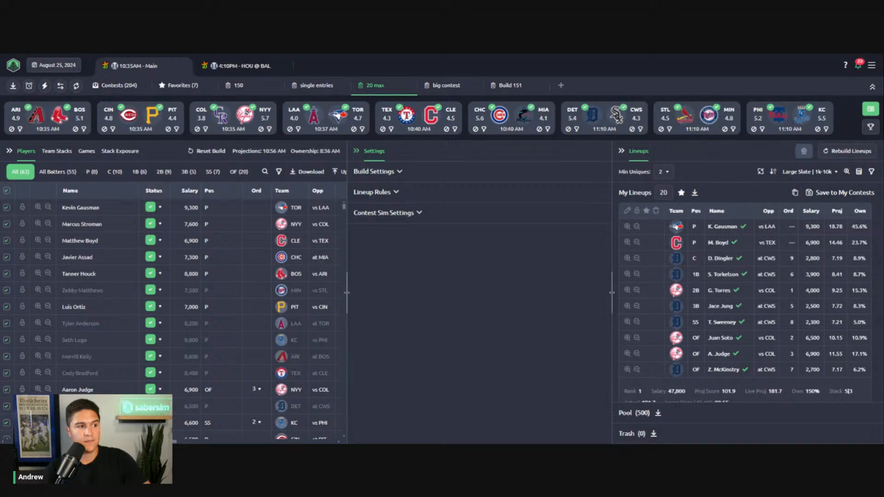
pyautogui.click(374, 172)
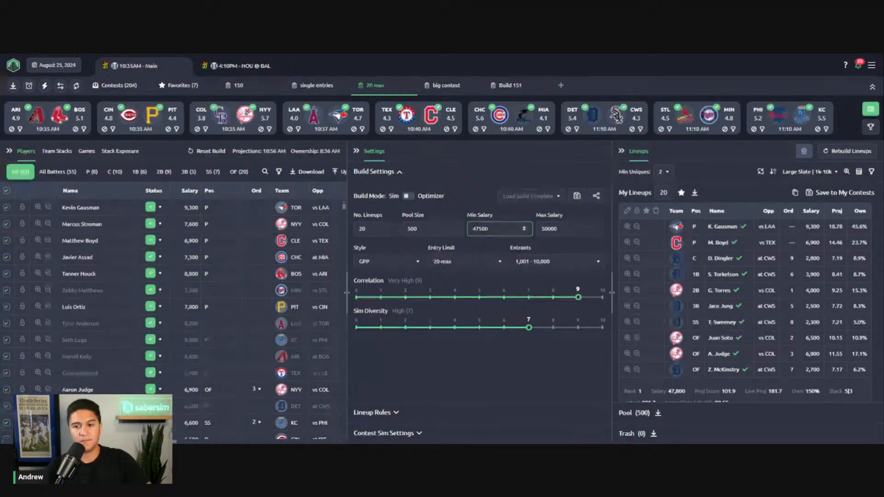
pyautogui.click(519, 247)
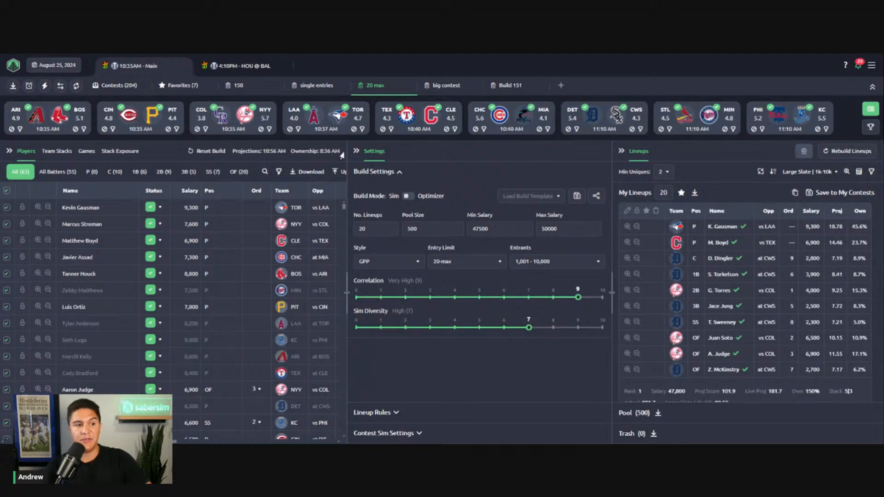
# - Collapse the build settings and show the option for adding lineup filters
pyautogui.click(356, 151)
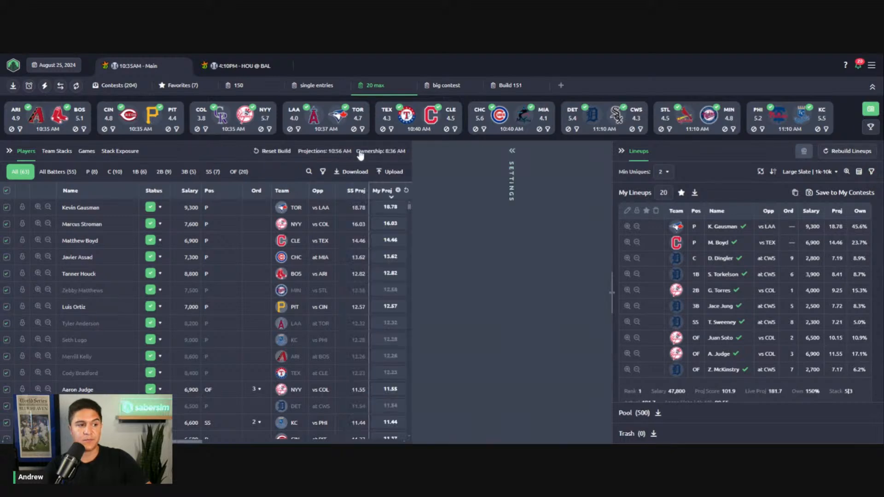
pyautogui.click(871, 171)
pyautogui.click(627, 195)
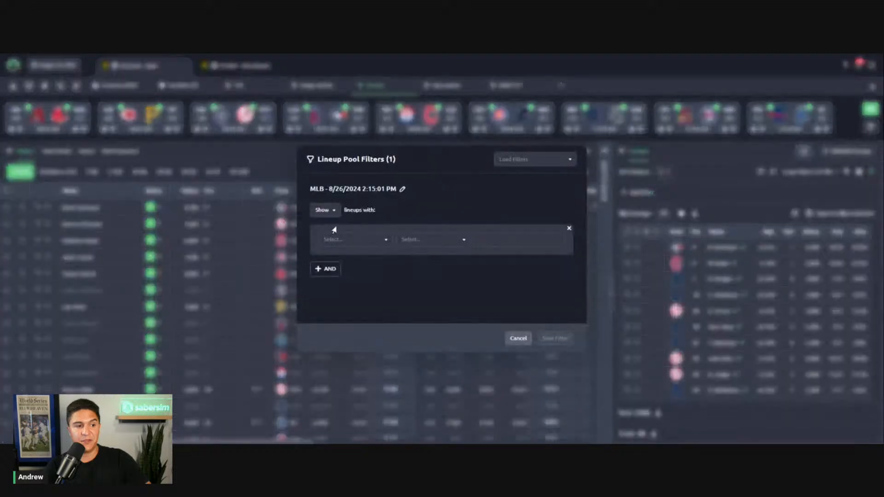
pyautogui.click(341, 239)
pyautogui.click(814, 180)
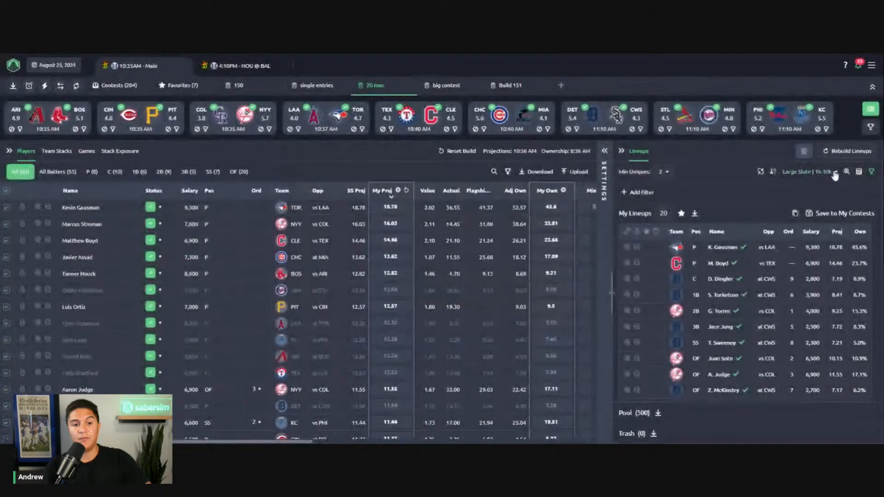
# - Create an aggregate metric for the lineups that averages Proj Score and save it
pyautogui.click(860, 176)
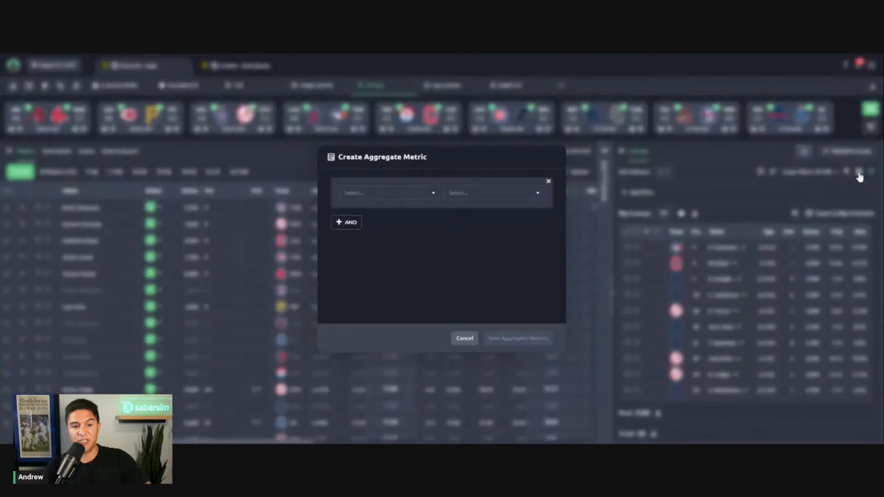
pyautogui.click(371, 193)
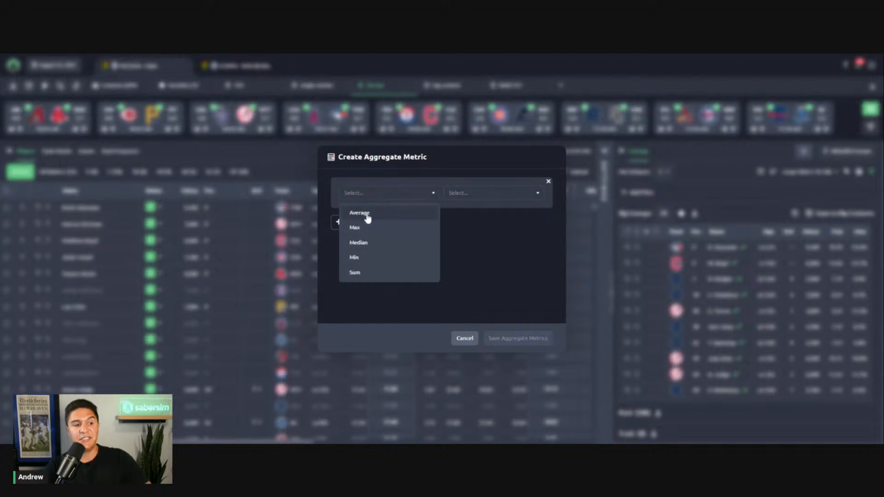
pyautogui.click(363, 213)
pyautogui.click(483, 192)
pyautogui.click(478, 258)
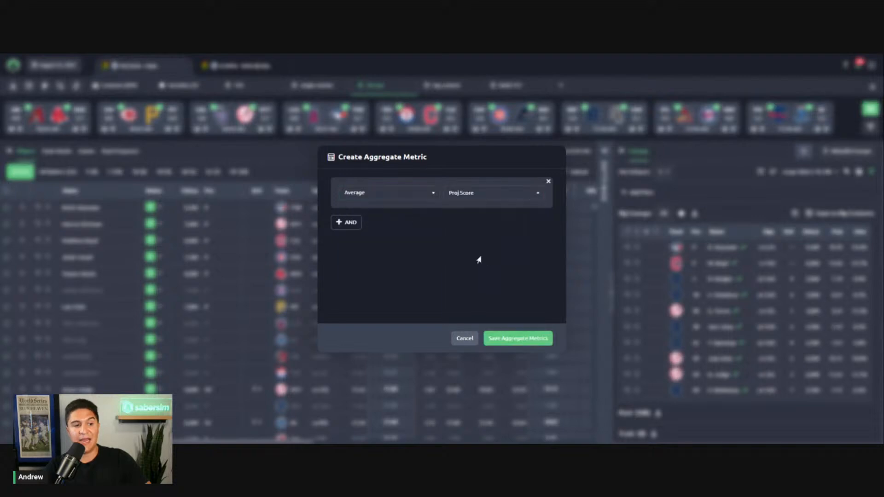
pyautogui.click(533, 339)
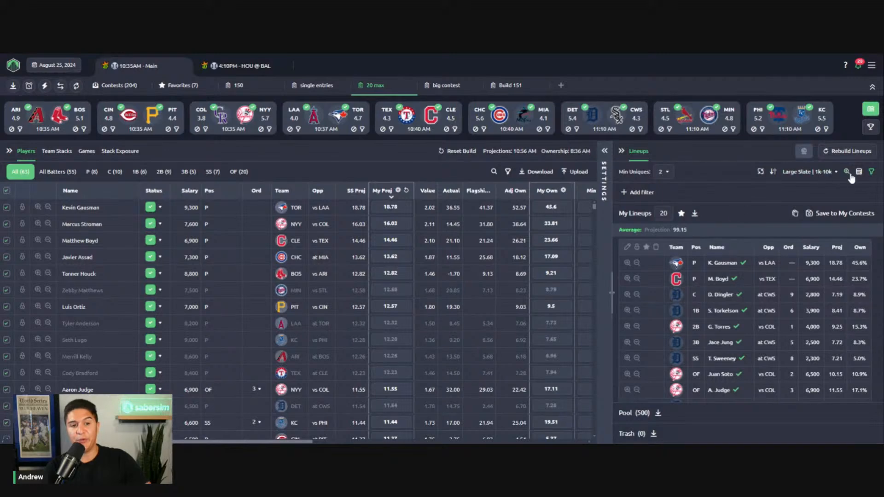
# - Add a lineup pool filter that shows lineups with a Proj Score greater than 92
pyautogui.click(647, 197)
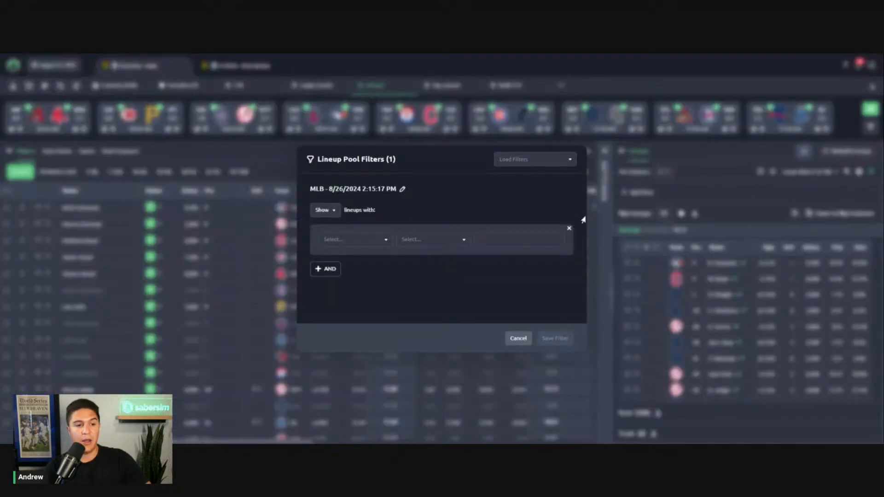
pyautogui.click(361, 245)
pyautogui.click(345, 290)
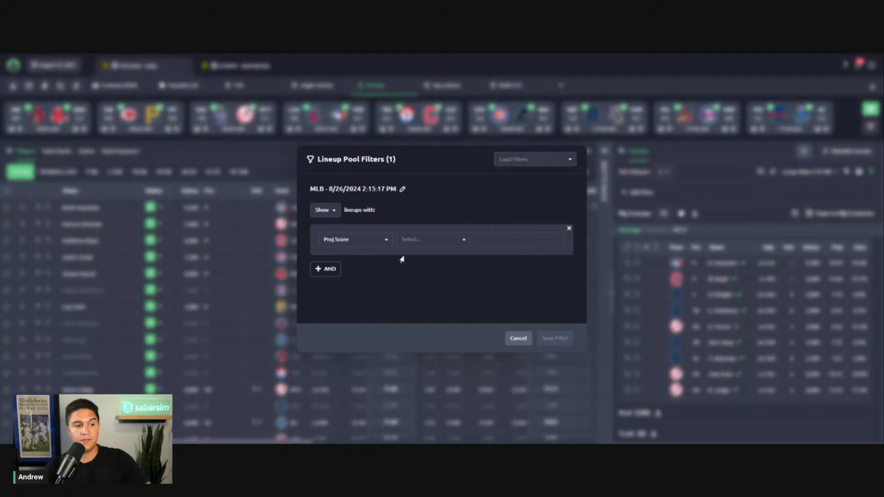
pyautogui.click(426, 247)
pyautogui.click(422, 274)
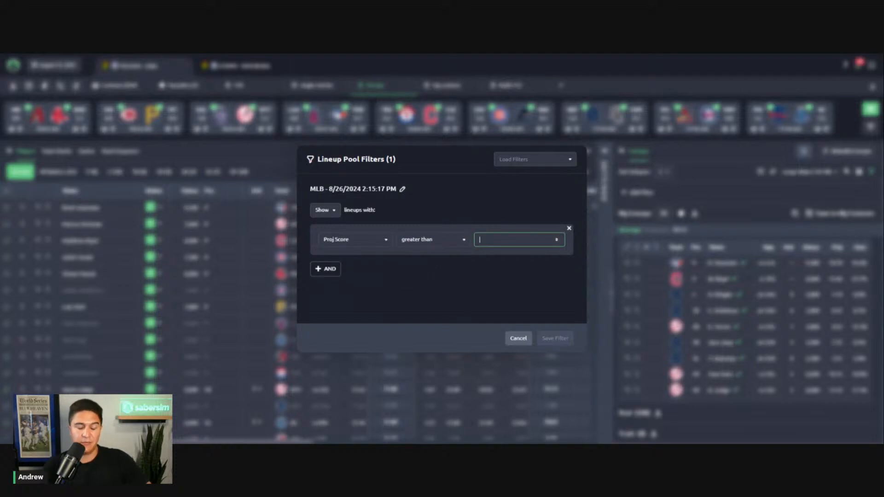
pyautogui.write('92')
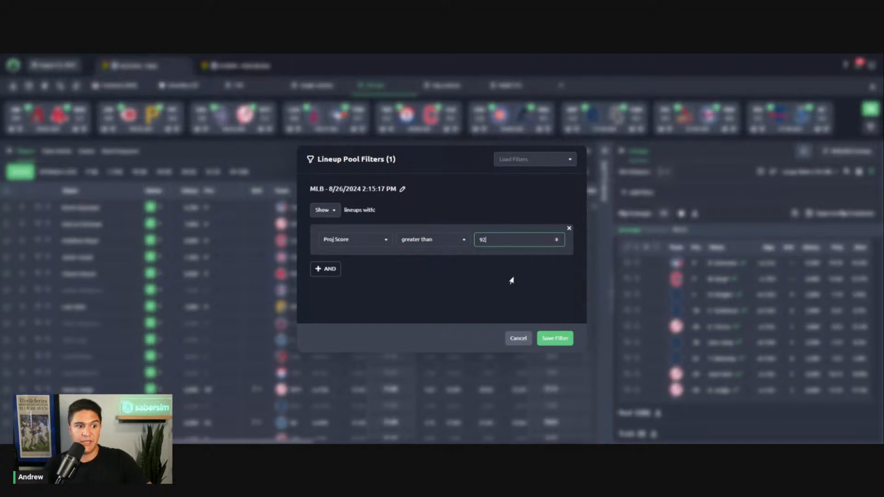
pyautogui.click(539, 340)
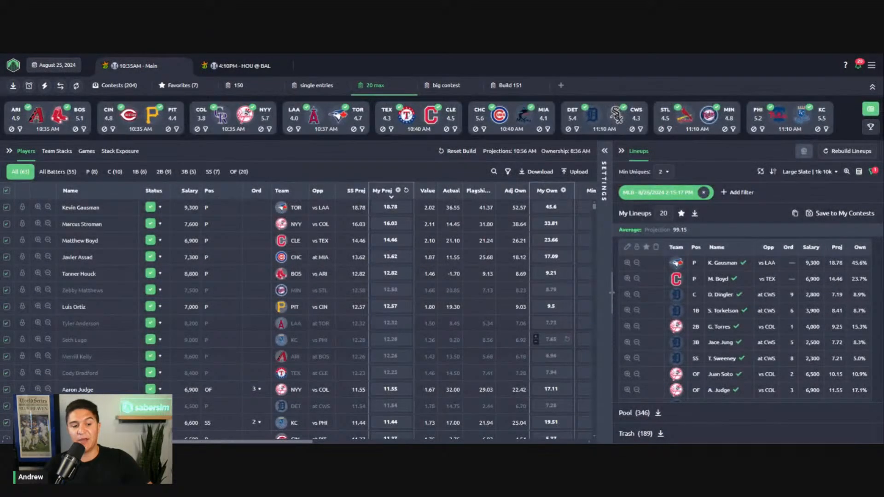
# - Lower the lineup pool filter's Proj Score threshold to 91
pyautogui.click(650, 198)
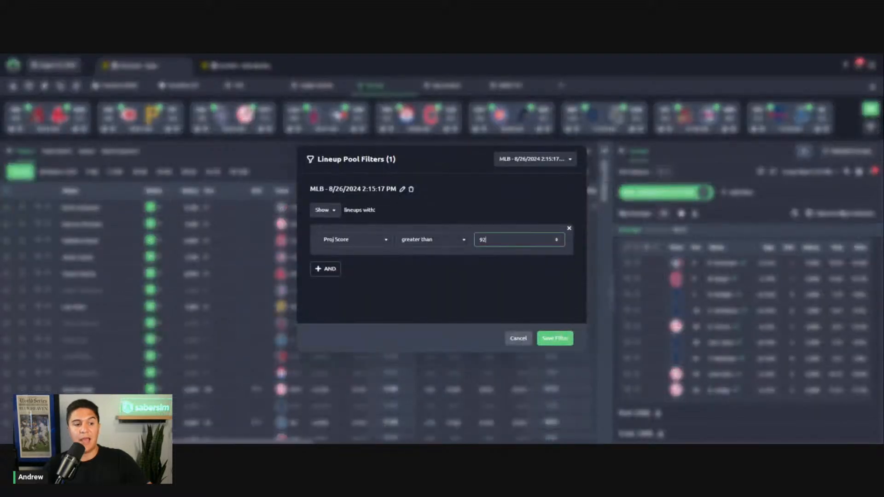
pyautogui.press('BackSpace')
pyautogui.write('1')
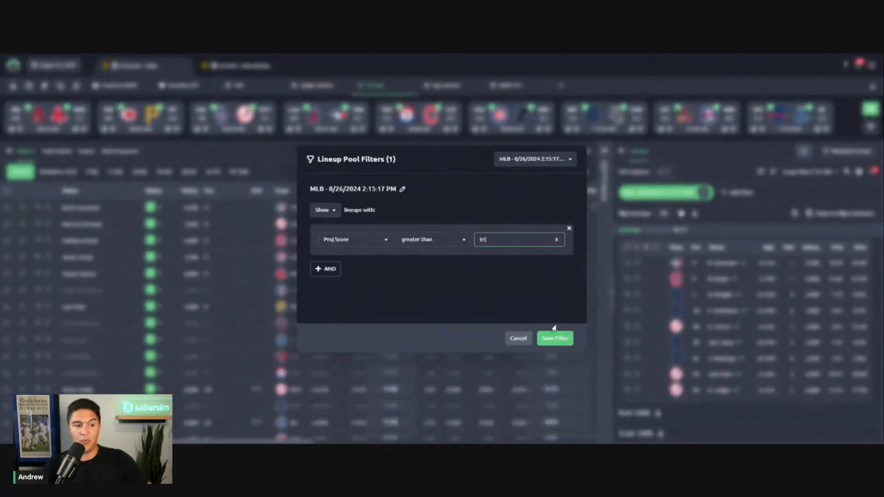
pyautogui.click(555, 339)
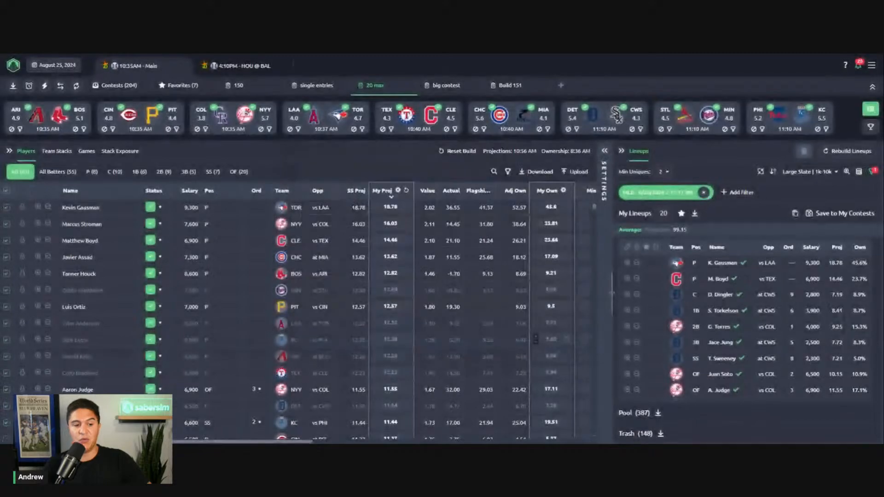
# - Change the saved lineup filter to a Proj Score greater than 90
pyautogui.click(651, 194)
pyautogui.click(504, 240)
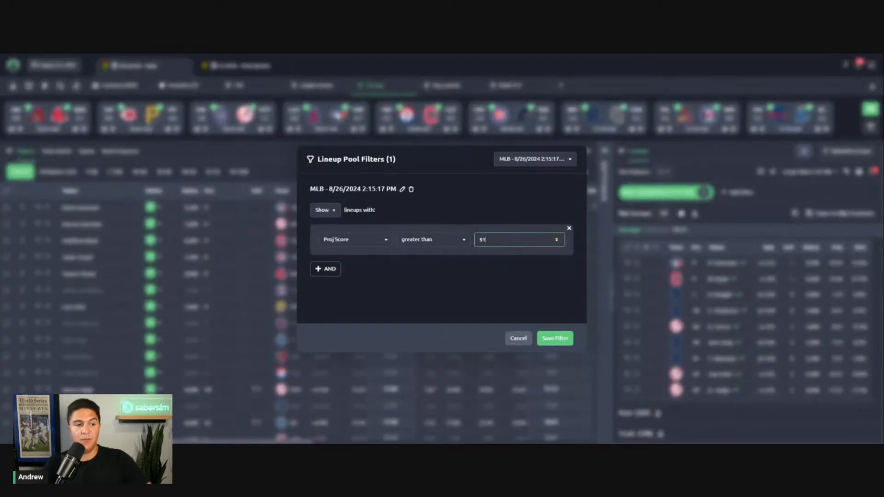
pyautogui.press('BackSpace')
pyautogui.write('0')
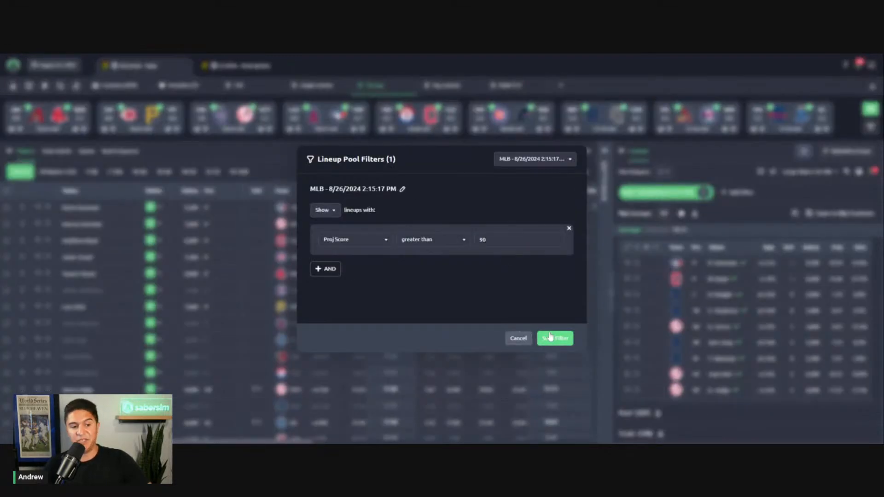
pyautogui.click(550, 337)
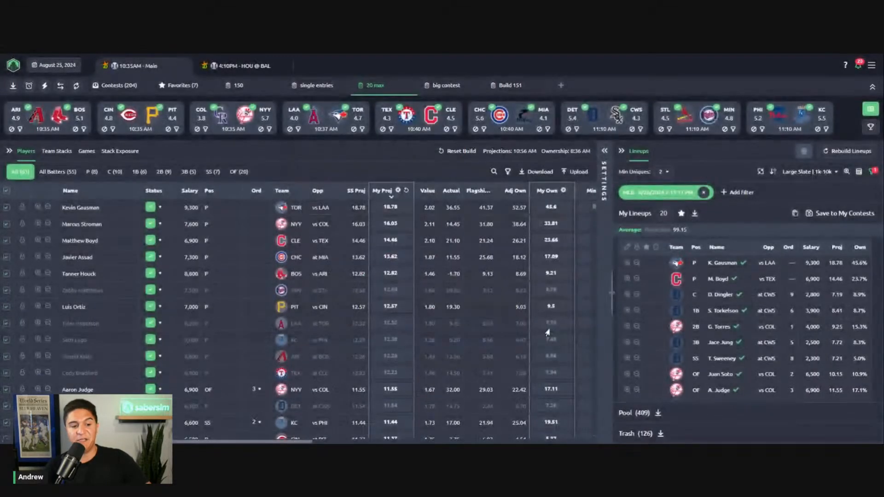
# - Set the lineup pool filter's Proj Score threshold to greater than 89 and save it
pyautogui.click(667, 199)
pyautogui.click(478, 240)
pyautogui.press('BackSpace')
pyautogui.press('BackSpace')
pyautogui.write('89')
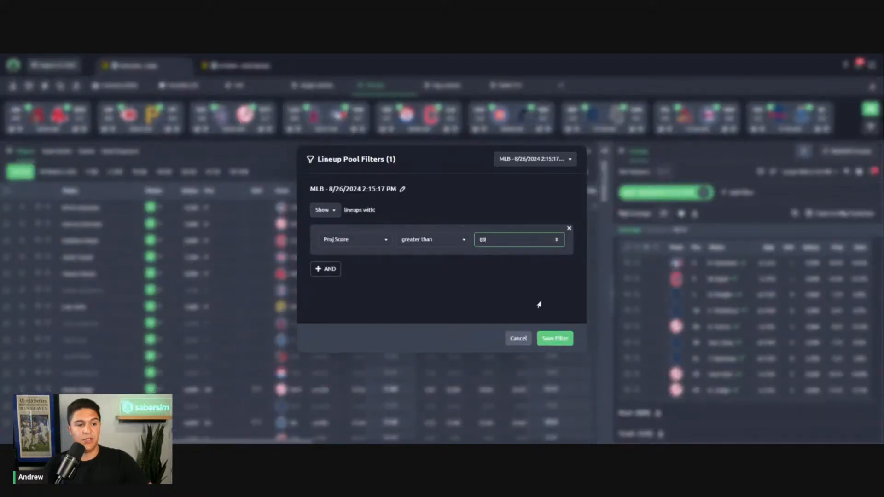
pyautogui.click(554, 338)
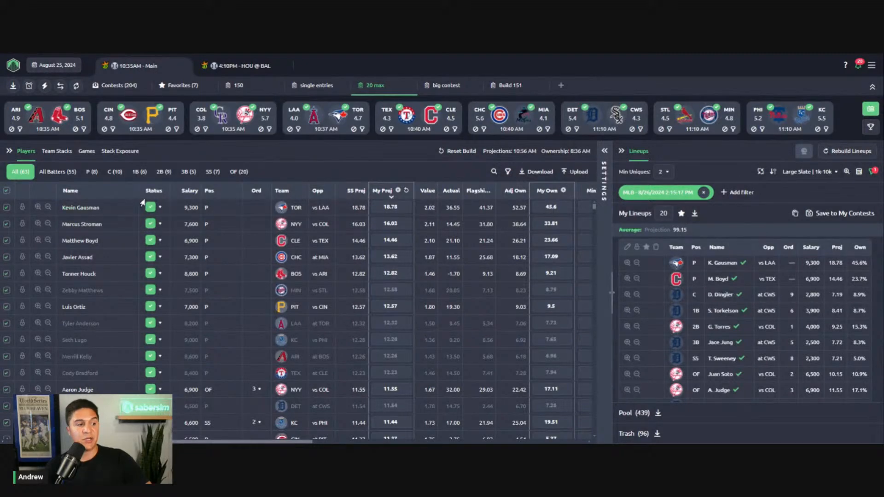
# - Narrow the Name, Pos and Ord columns of the player table
pyautogui.moveTo(133, 195); pyautogui.dragTo(98, 197)
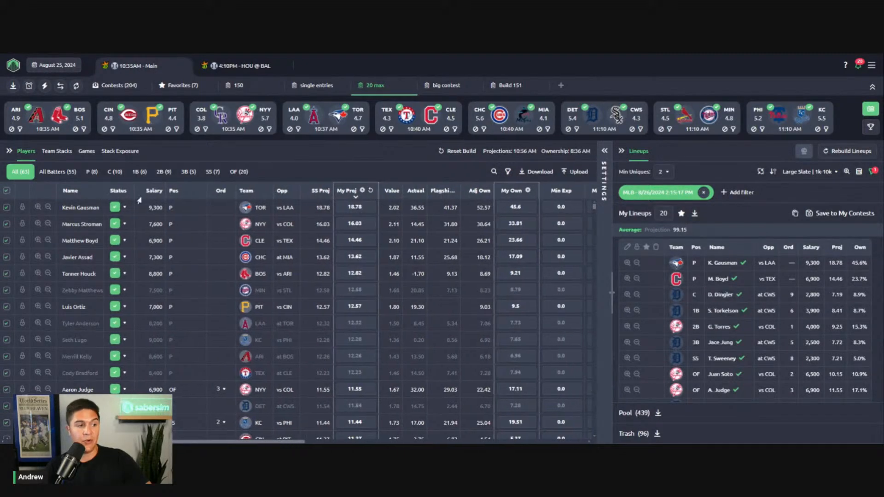
pyautogui.moveTo(199, 199)
pyautogui.mouseDown()
pyautogui.moveTo(181, 192)
pyautogui.moveTo(196, 191)
pyautogui.mouseUp()
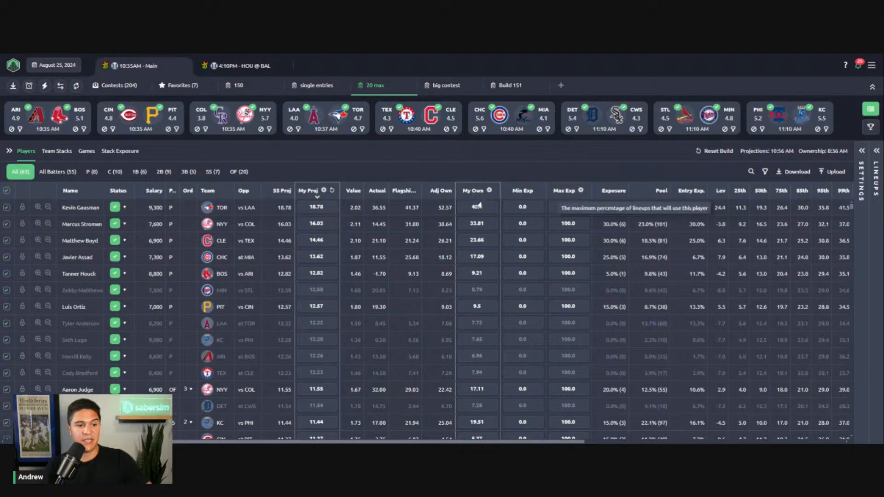
# - Move the Value, Actual and Flagship columns behind Entry Exp. and Adj Own behind Lev, and show the lineups again
pyautogui.moveTo(402, 193); pyautogui.dragTo(653, 192)
pyautogui.moveTo(375, 192); pyautogui.dragTo(685, 191)
pyautogui.moveTo(357, 190); pyautogui.dragTo(432, 194)
pyautogui.moveTo(505, 190); pyautogui.dragTo(637, 192)
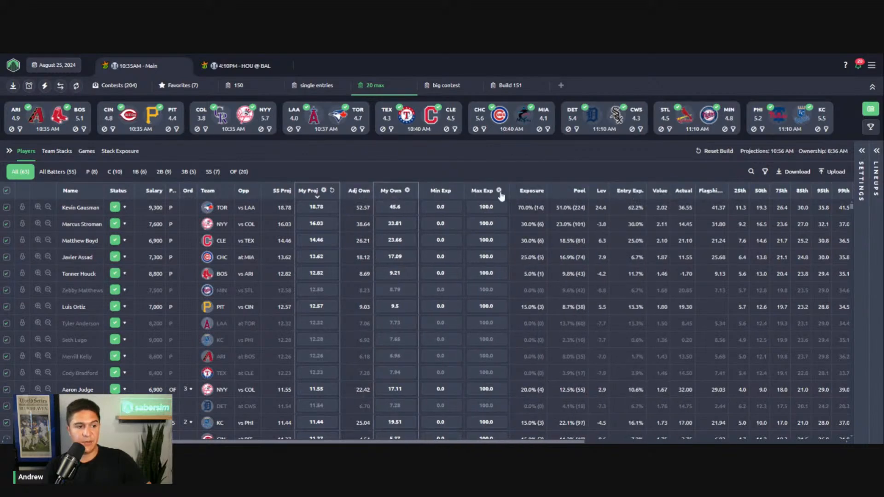
pyautogui.moveTo(349, 193); pyautogui.dragTo(616, 191)
pyautogui.click(875, 154)
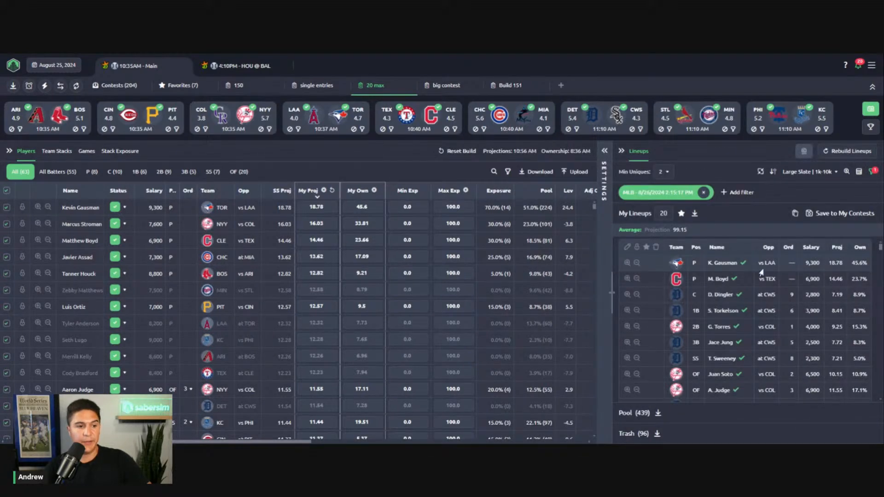
# - Sort the players by Exposure in descending order and recheck the lineup pool filter's Proj Score condition
pyautogui.moveTo(497, 193)
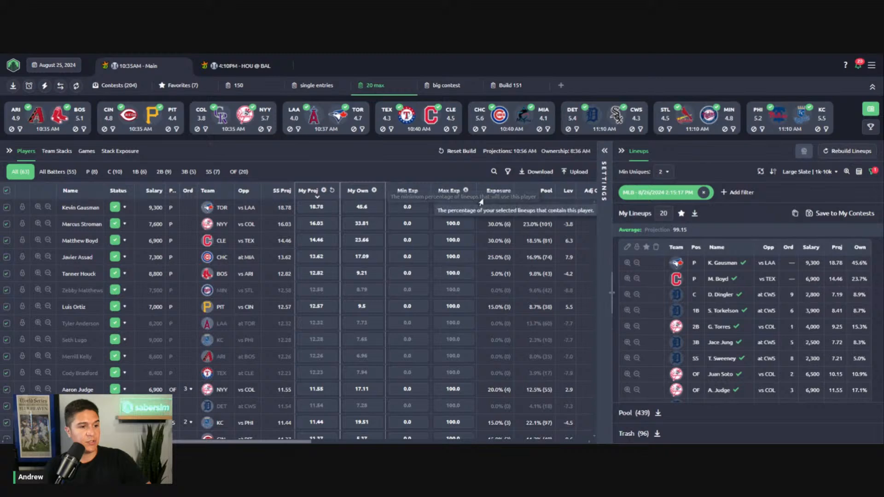
pyautogui.click(494, 190)
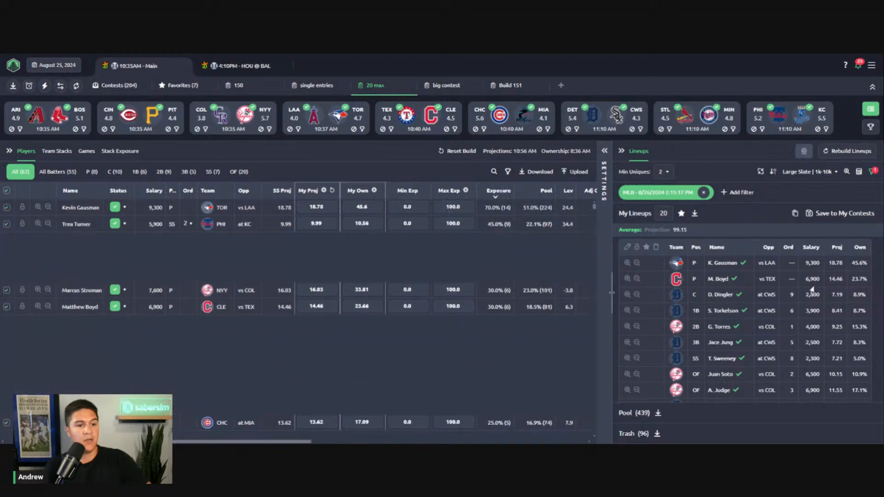
pyautogui.click(666, 197)
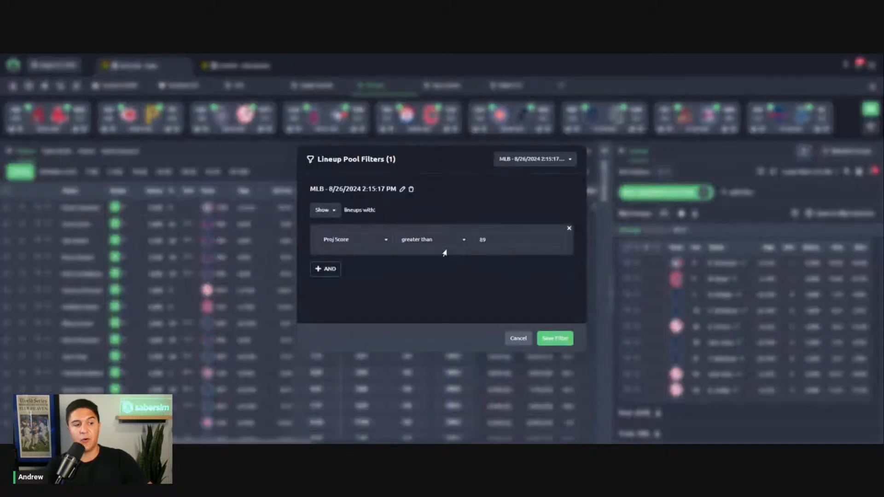
pyautogui.click(563, 340)
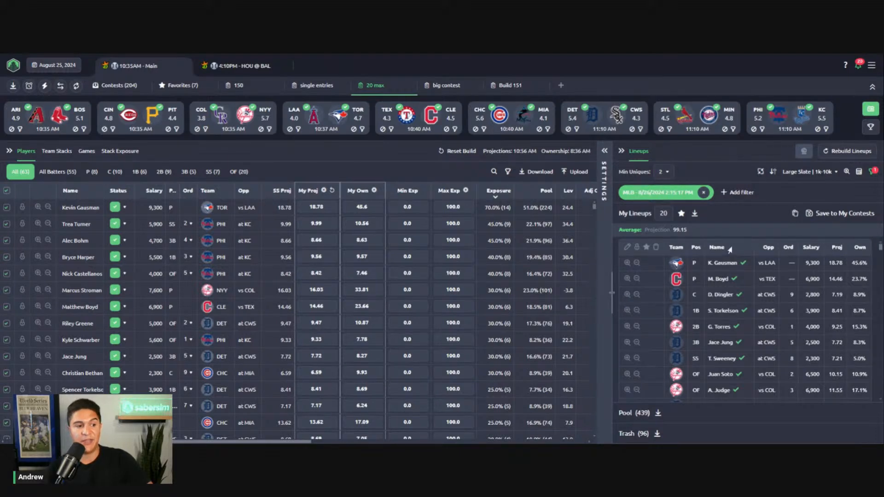
# - Review the pitchers' exposures and compare lineup, pool and entry exposure across all team stacks
pyautogui.click(46, 172)
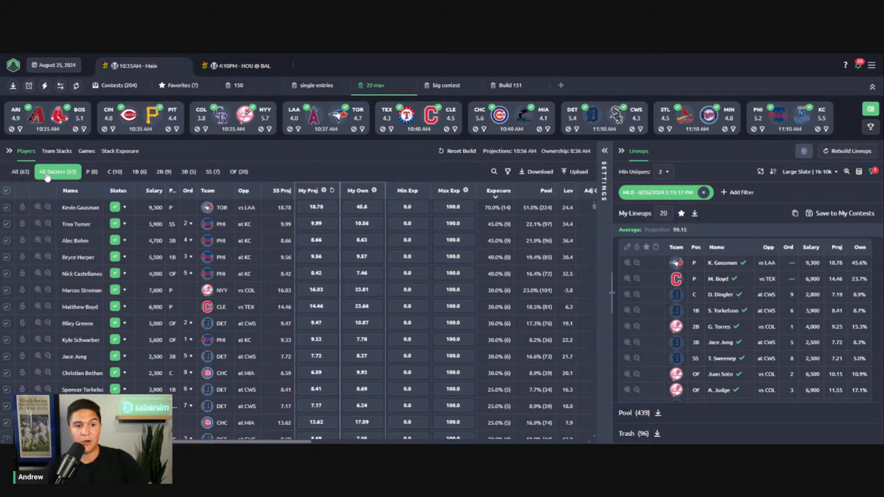
pyautogui.click(91, 173)
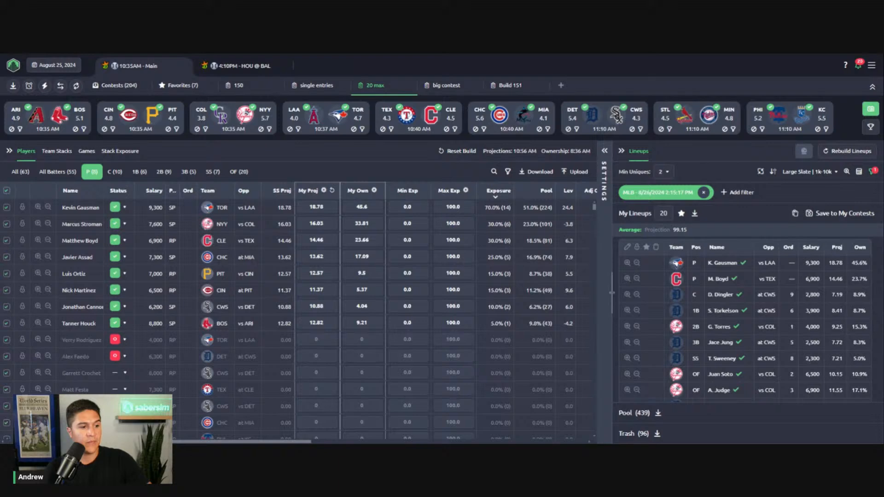
pyautogui.click(67, 157)
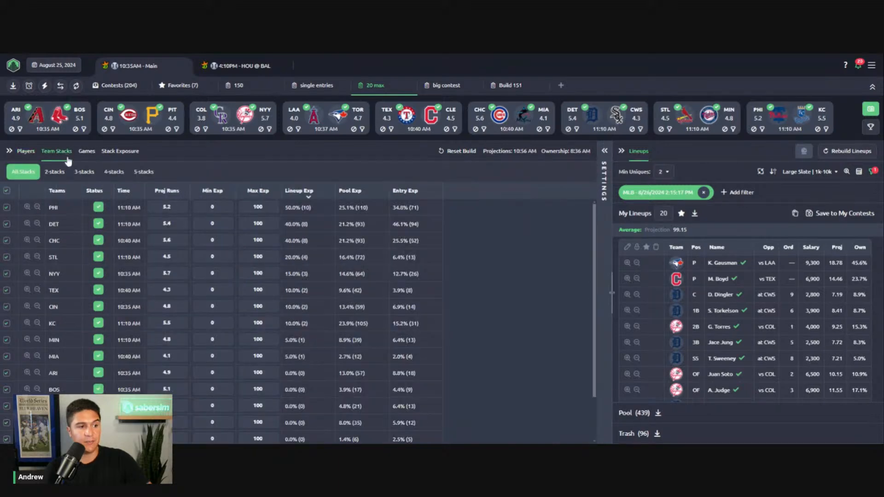
pyautogui.scroll(-2, 217, 295)
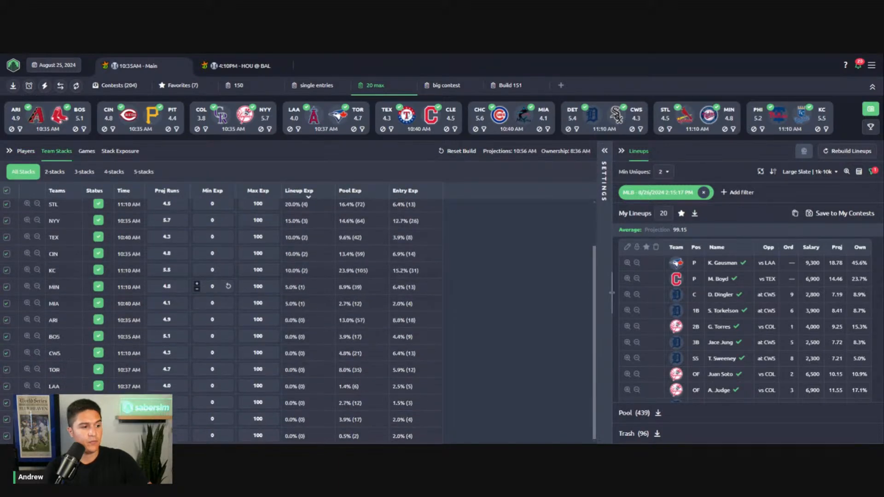
# - Compare lineup, pool and entry exposure across the stack types, and collapse the build settings section before hiding the settings
pyautogui.click(108, 152)
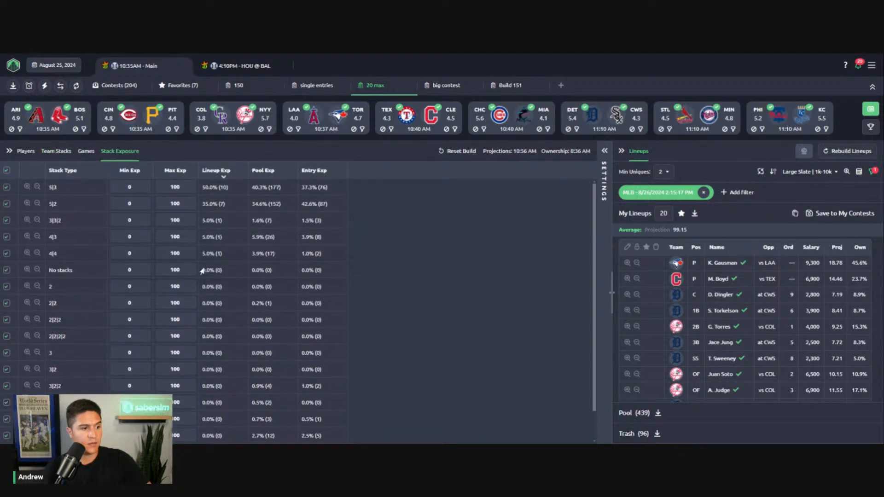
pyautogui.click(605, 171)
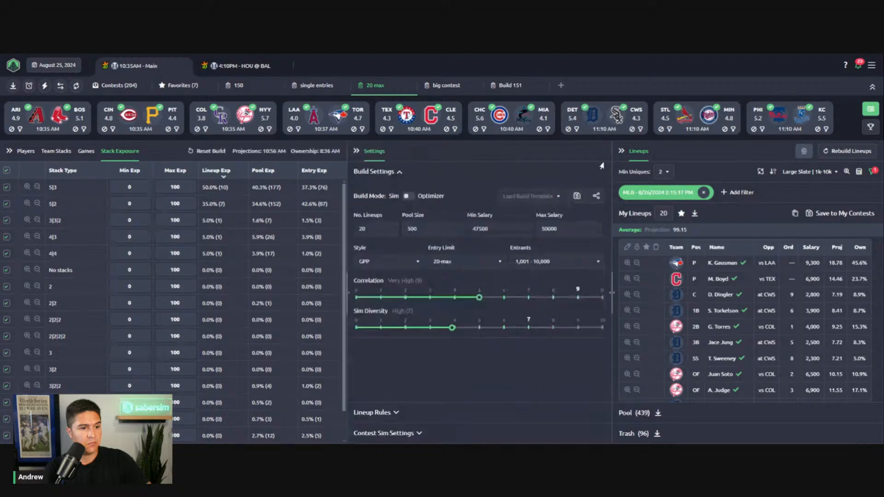
pyautogui.click(378, 174)
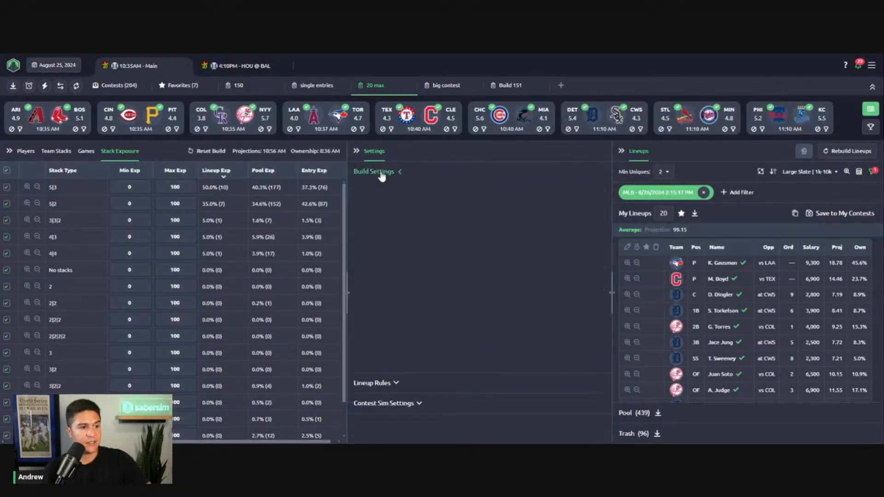
pyautogui.click(377, 193)
pyautogui.click(377, 193)
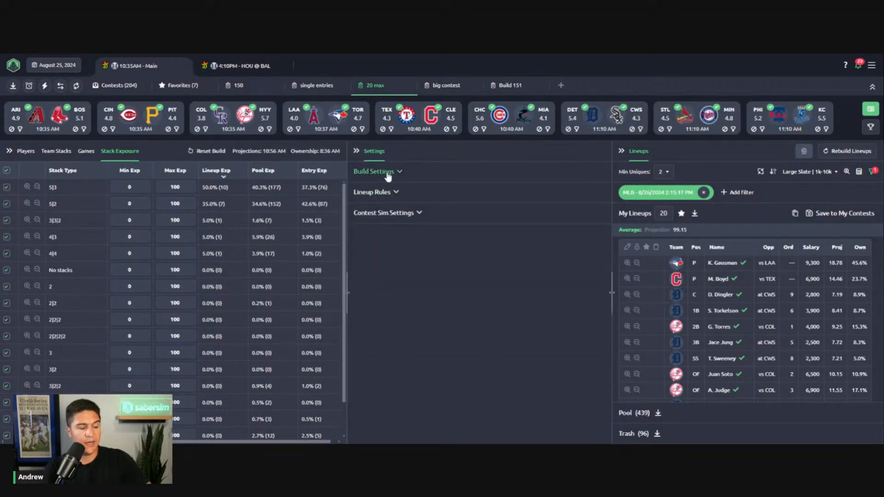
pyautogui.click(356, 151)
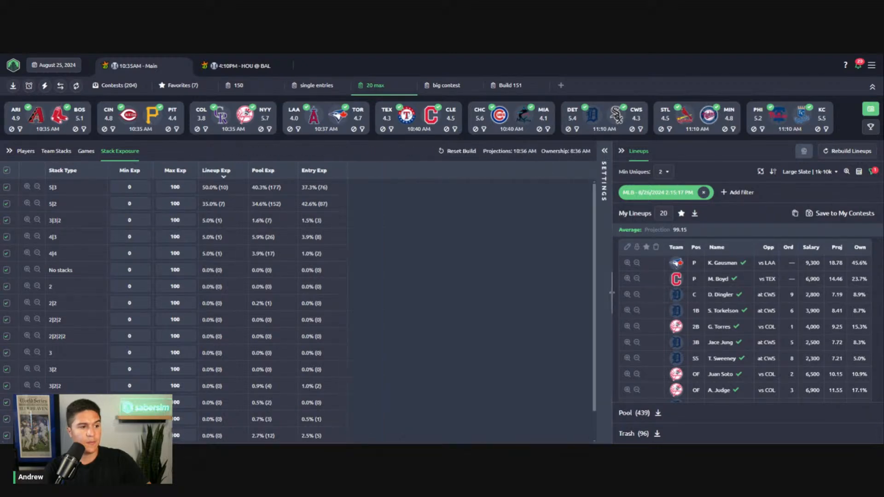
# - Return to the pitchers' exposures and review the build settings, including the minimum salary, correlation and sim diversity, hiding the settings when done
pyautogui.click(24, 152)
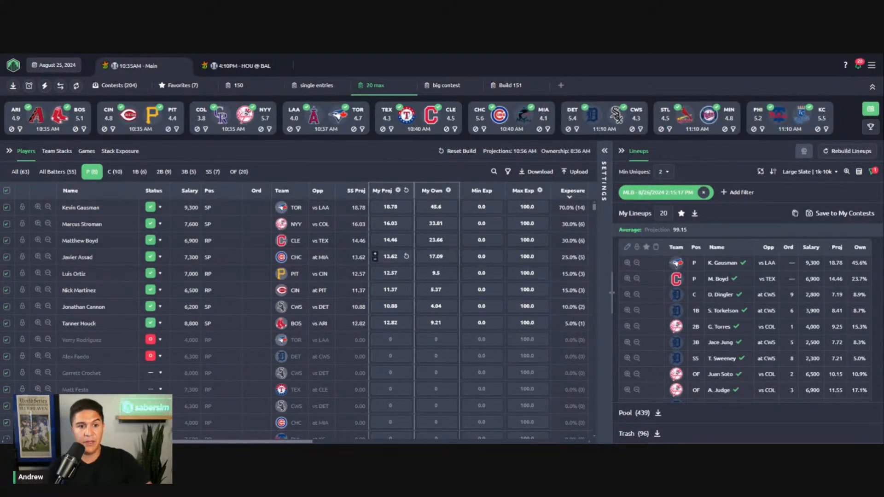
pyautogui.click(605, 165)
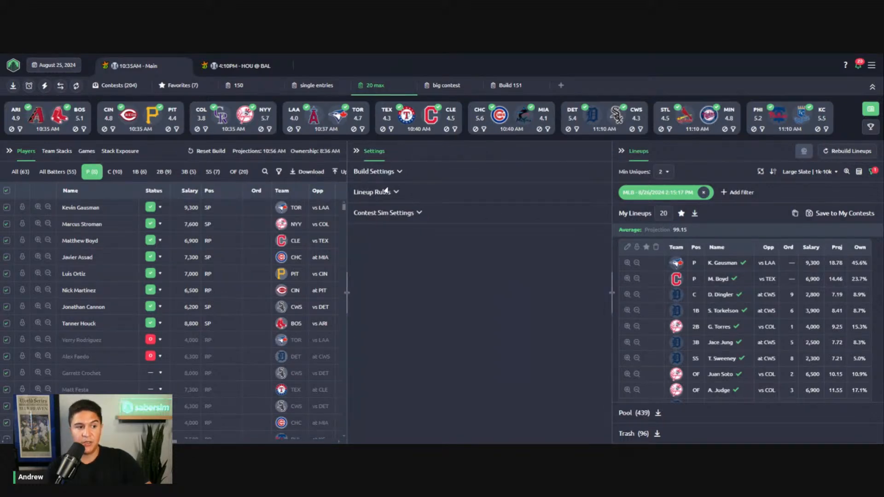
pyautogui.click(381, 173)
pyautogui.click(499, 228)
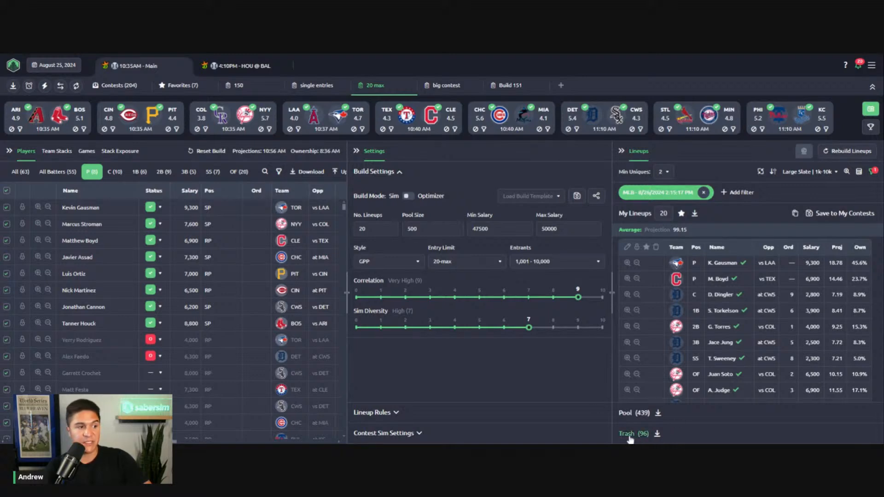
pyautogui.click(359, 152)
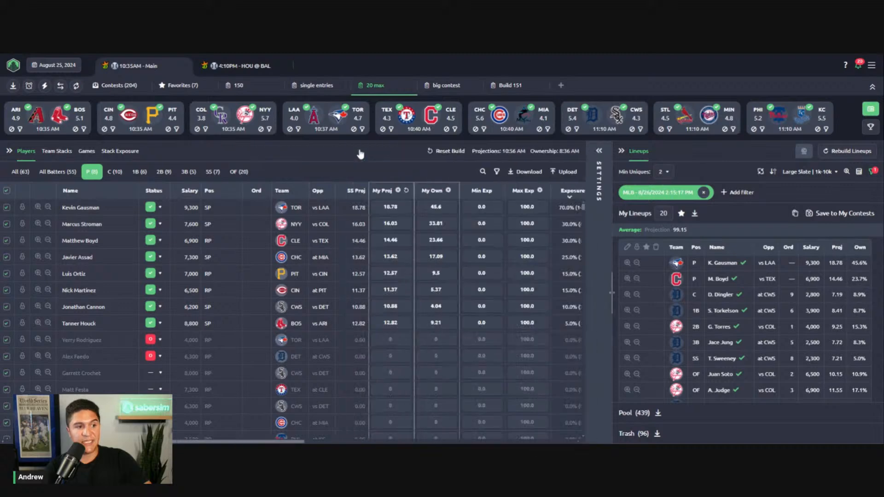